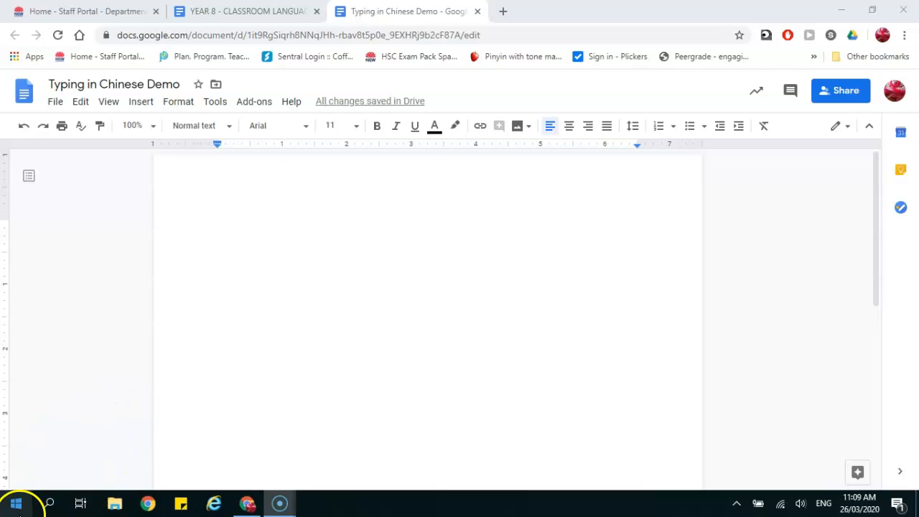
- Launch Windows Settings from the Start menu and scroll down to the Time & Language category
{"action": "left_click", "coordinate": [14, 509]}
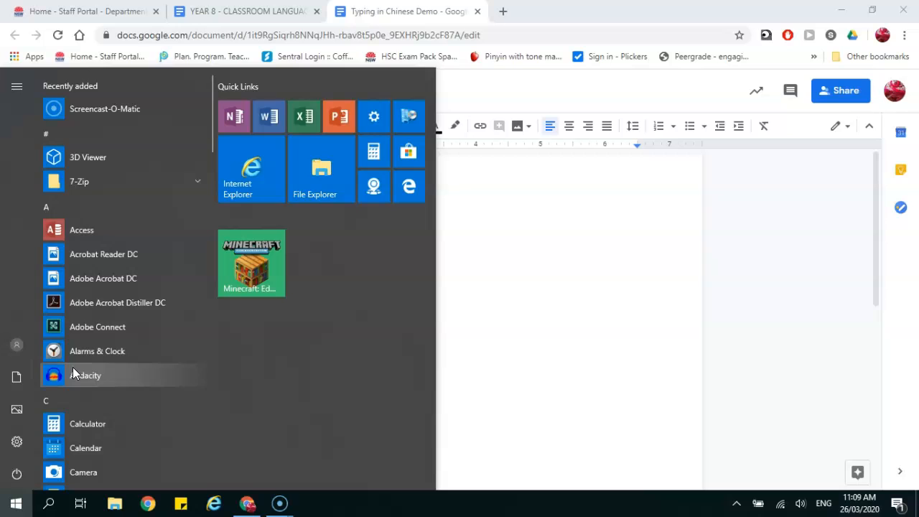
{"action": "left_click", "coordinate": [373, 116]}
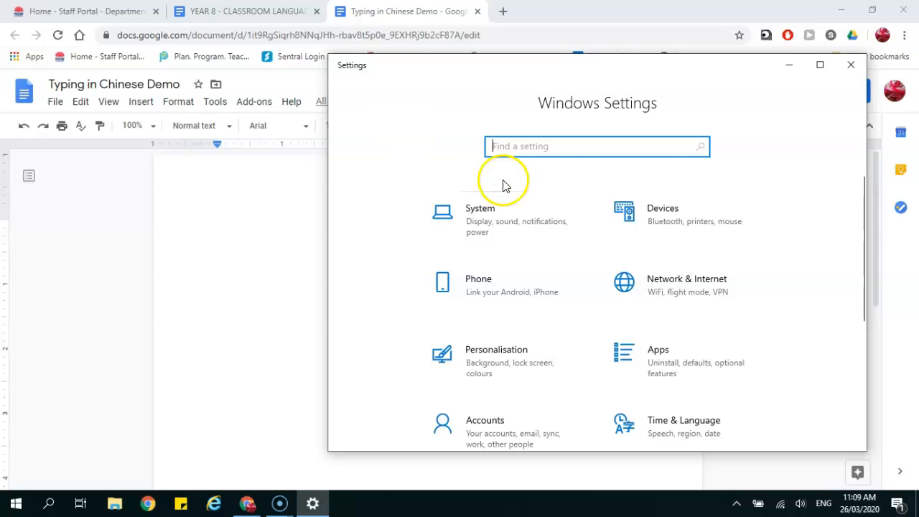
{"action": "scroll", "coordinate": [570, 266], "scroll_direction": "down", "scroll_amount": 3}
{"action": "scroll", "coordinate": [570, 266], "scroll_direction": "down", "scroll_amount": 1}
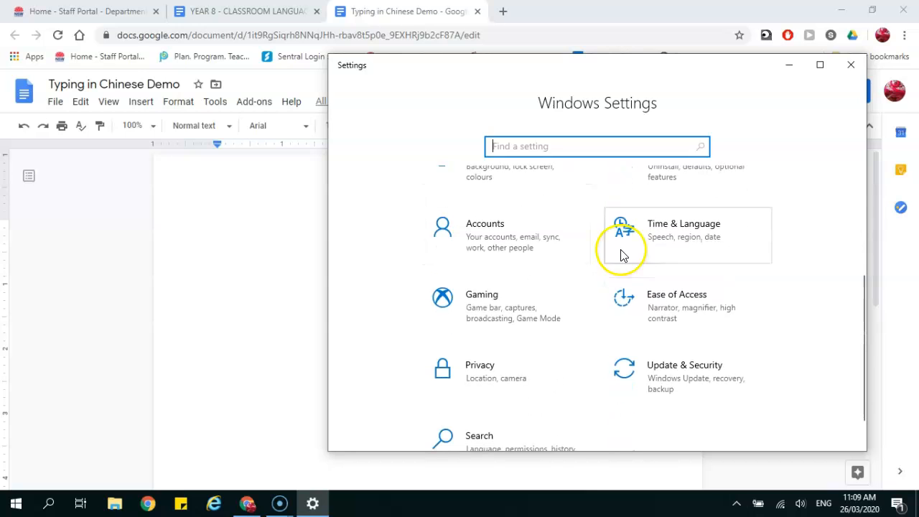
- Go to Time & Language > Language and scroll down to the Preferred languages list
{"action": "left_click", "coordinate": [652, 233]}
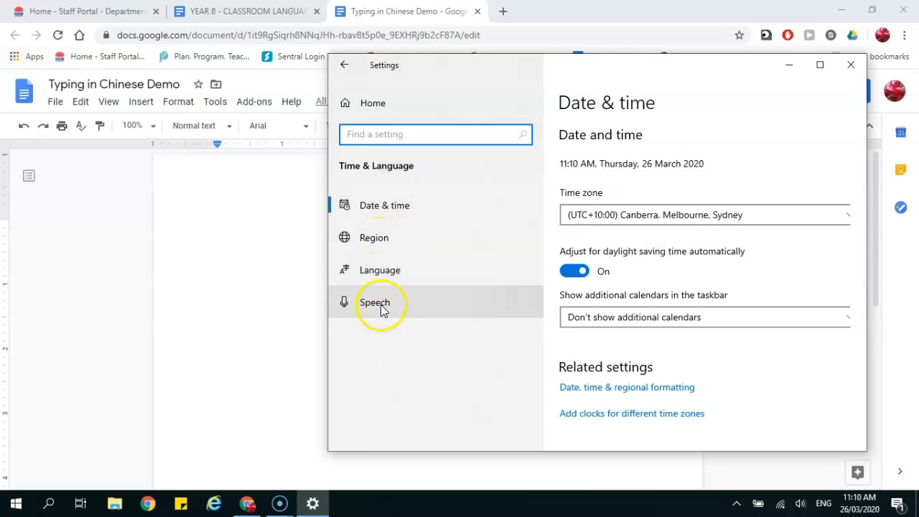
{"action": "left_click", "coordinate": [385, 276]}
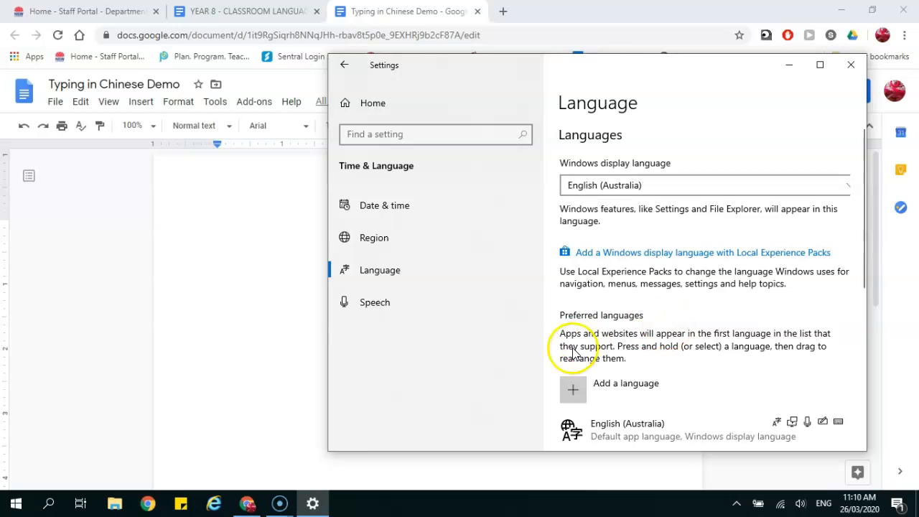
{"action": "scroll", "coordinate": [648, 349], "scroll_direction": "down", "scroll_amount": 3}
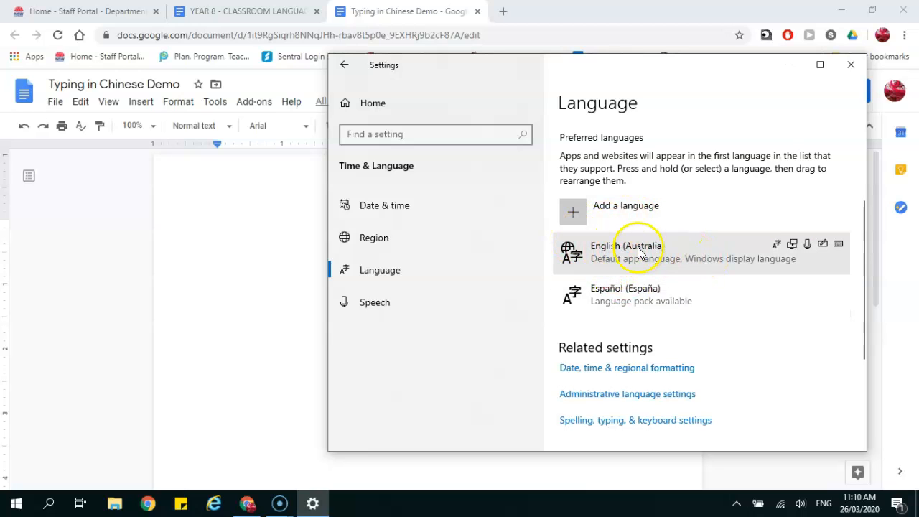
- Start adding a new language and browse the available language list
{"action": "left_click", "coordinate": [583, 215]}
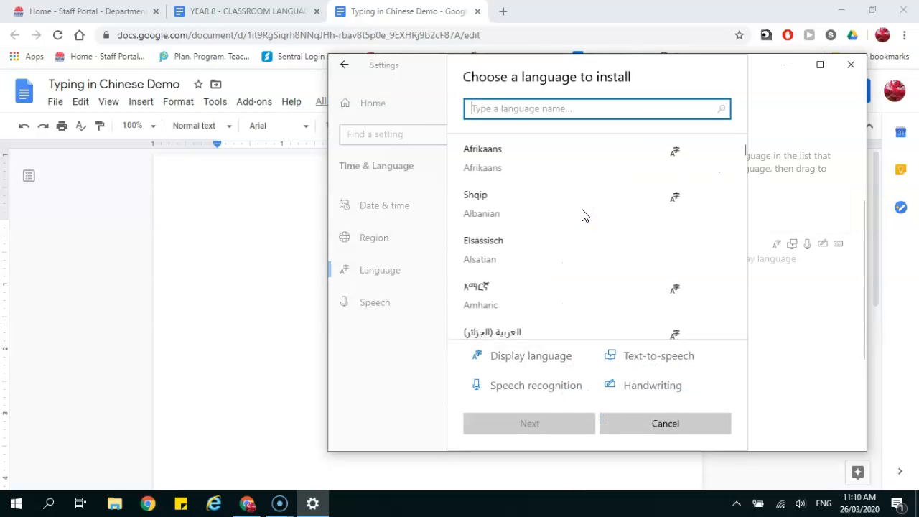
{"action": "scroll", "coordinate": [556, 231], "scroll_direction": "down", "scroll_amount": 10}
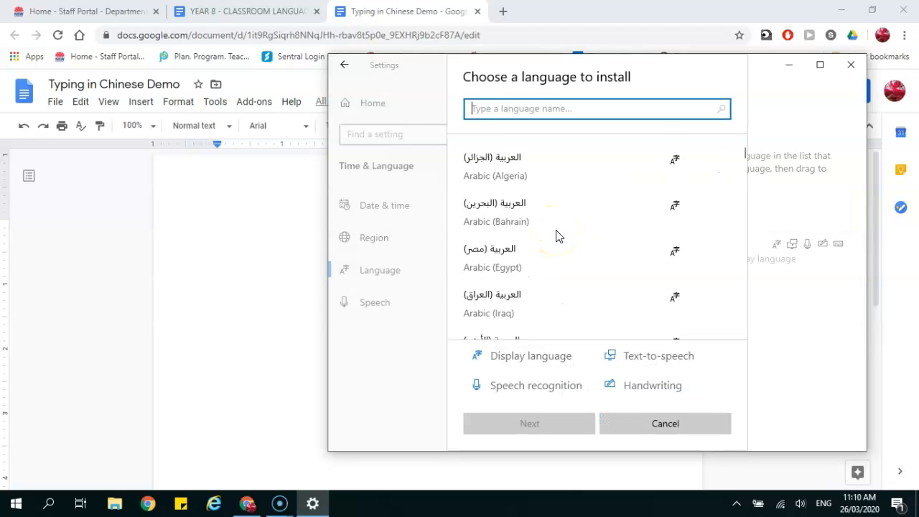
{"action": "scroll", "coordinate": [558, 237], "scroll_direction": "down", "scroll_amount": 10}
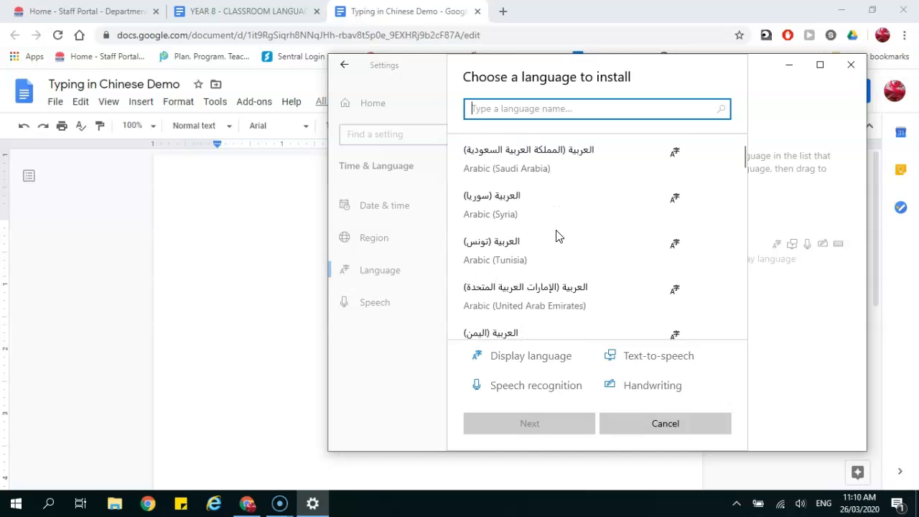
{"action": "scroll", "coordinate": [558, 237], "scroll_direction": "down", "scroll_amount": 5}
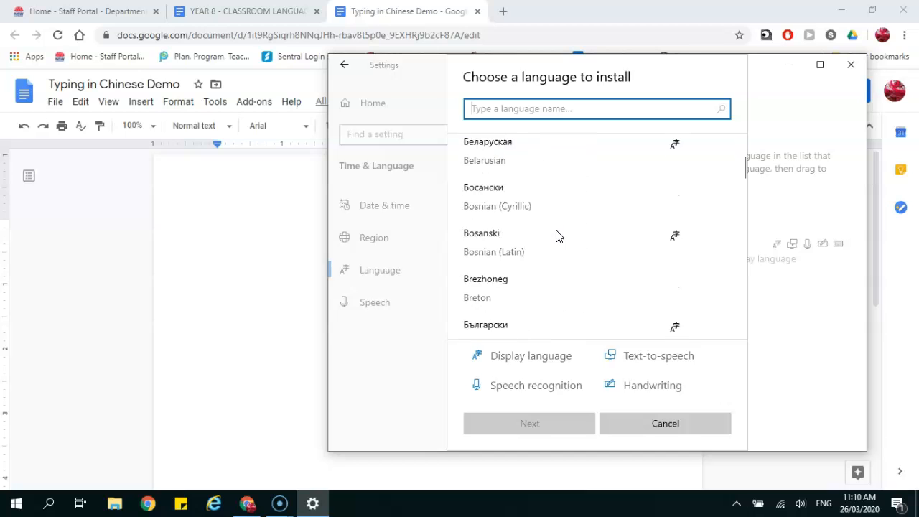
{"action": "scroll", "coordinate": [558, 237], "scroll_direction": "up", "scroll_amount": 10}
{"action": "scroll", "coordinate": [556, 236], "scroll_direction": "up", "scroll_amount": 3}
- Search 'chinese', select Chinese (Simplified, China) and continue to its install options
{"action": "left_click", "coordinate": [503, 111]}
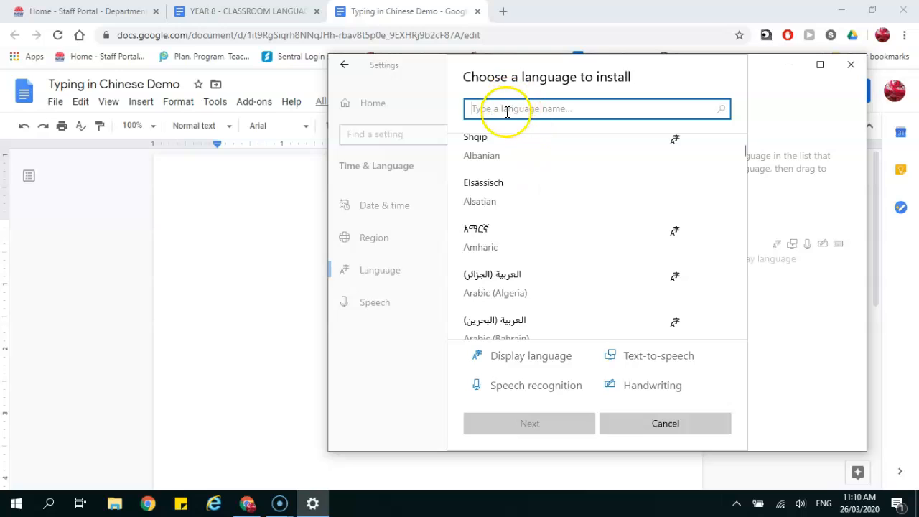
{"action": "type", "text": "chinese"}
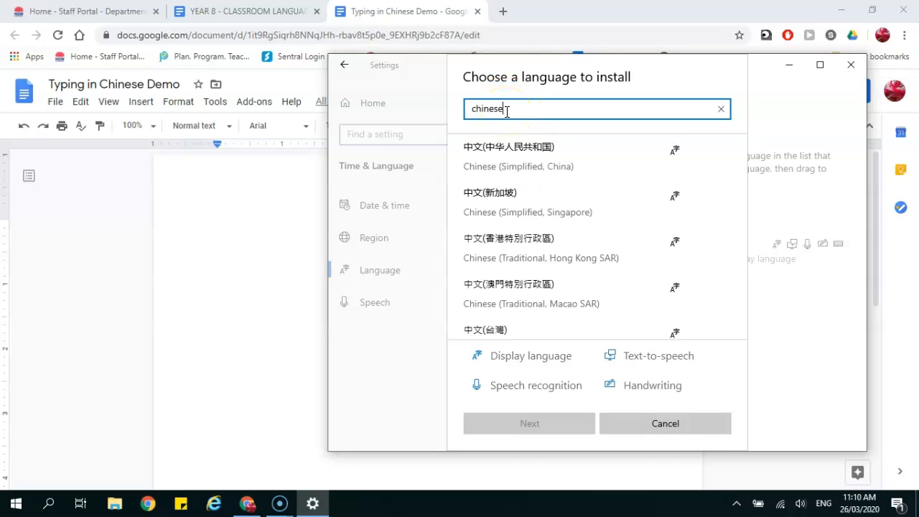
{"action": "scroll", "coordinate": [551, 224], "scroll_direction": "down", "scroll_amount": 1}
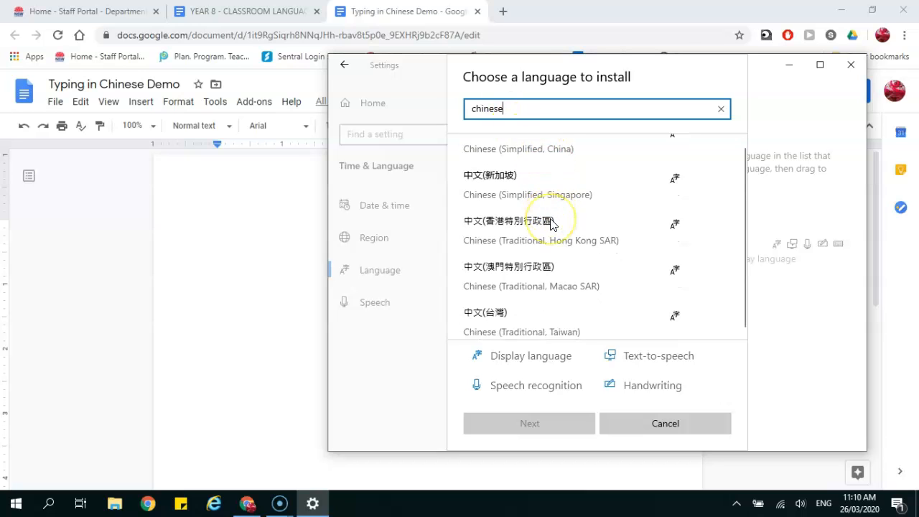
{"action": "scroll", "coordinate": [551, 224], "scroll_direction": "up", "scroll_amount": 1}
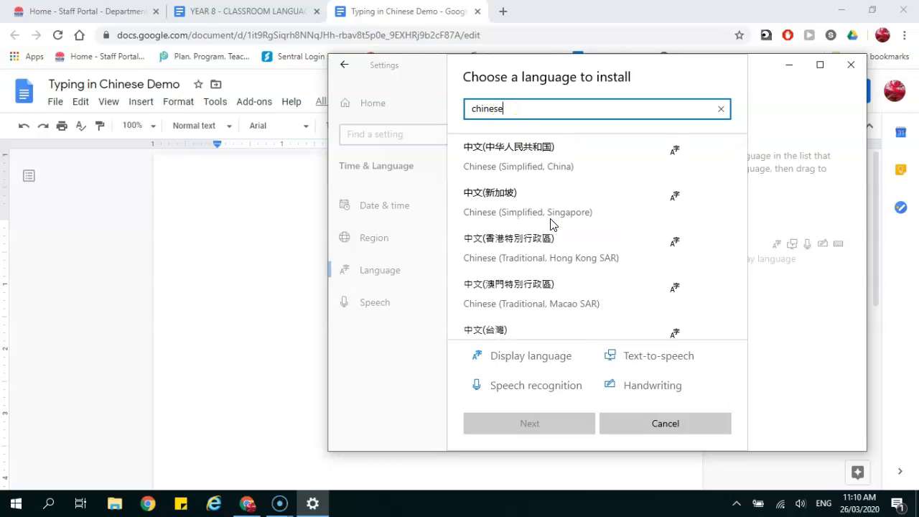
{"action": "scroll", "coordinate": [543, 220], "scroll_direction": "down", "scroll_amount": 1}
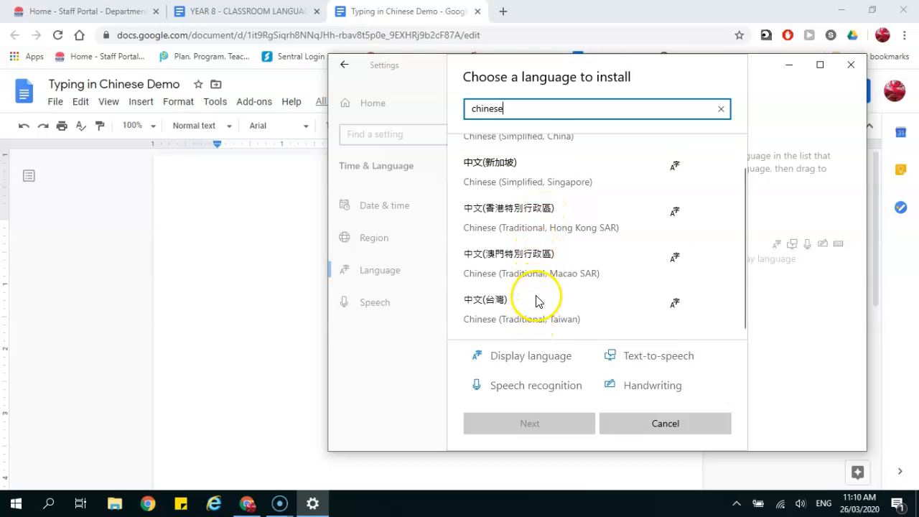
{"action": "scroll", "coordinate": [523, 208], "scroll_direction": "up", "scroll_amount": 1}
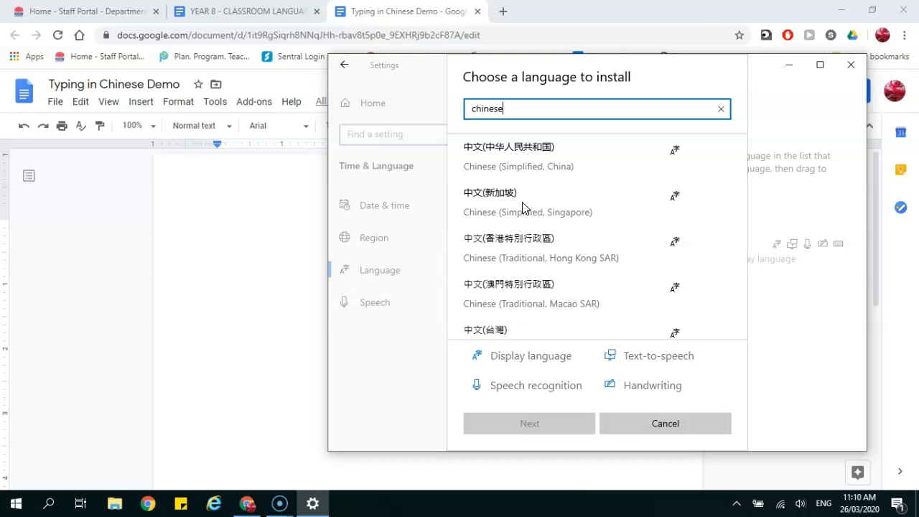
{"action": "left_click", "coordinate": [500, 155]}
{"action": "left_click", "coordinate": [534, 417]}
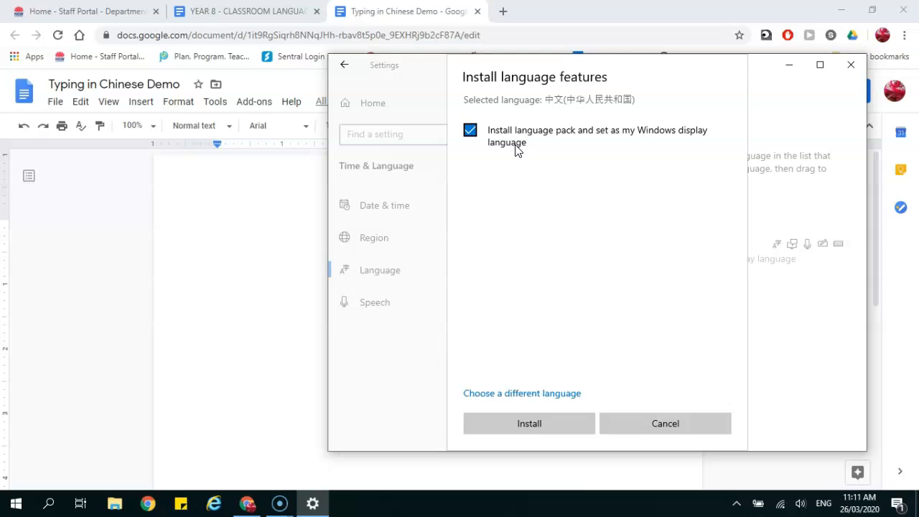
- Untick the display-language pack option and install Chinese (Simplified, China)
{"action": "left_click", "coordinate": [469, 130]}
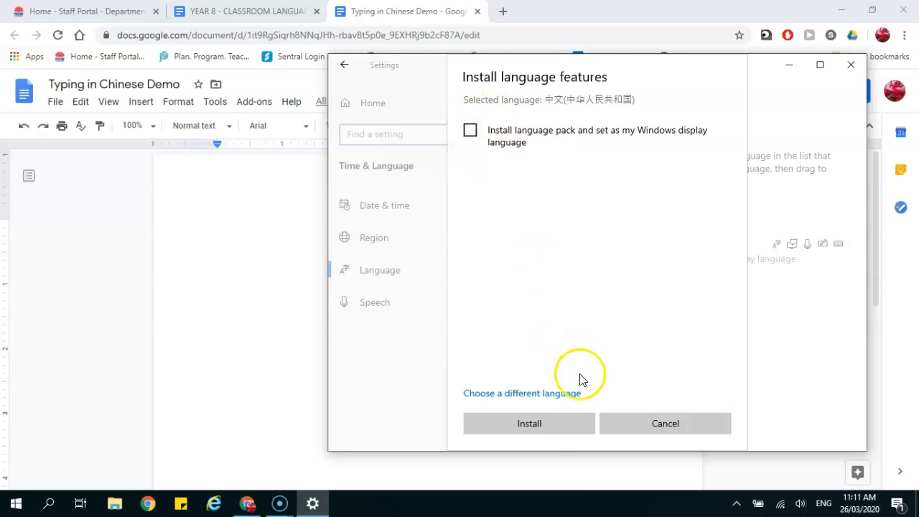
{"action": "left_click", "coordinate": [548, 426]}
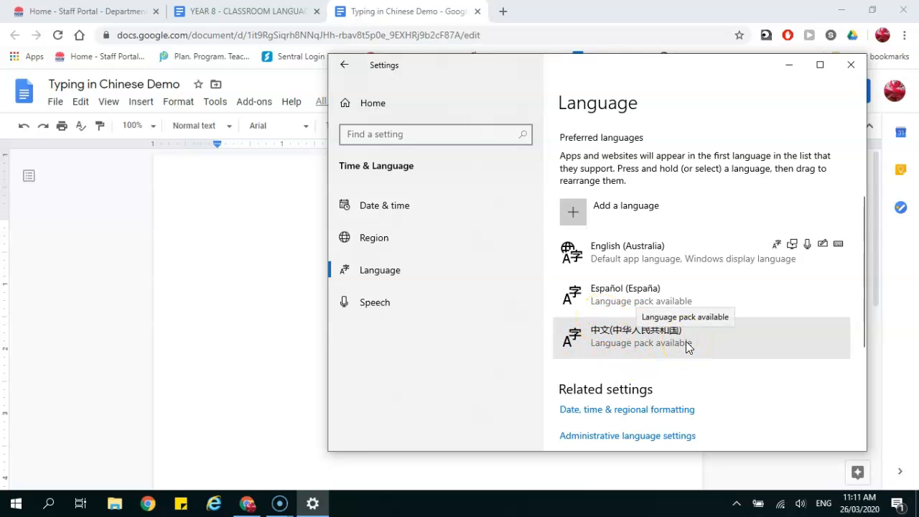
- Check the new Chinese entry on the Language page, then close Windows Settings
{"action": "scroll", "coordinate": [687, 347], "scroll_direction": "down", "scroll_amount": 3}
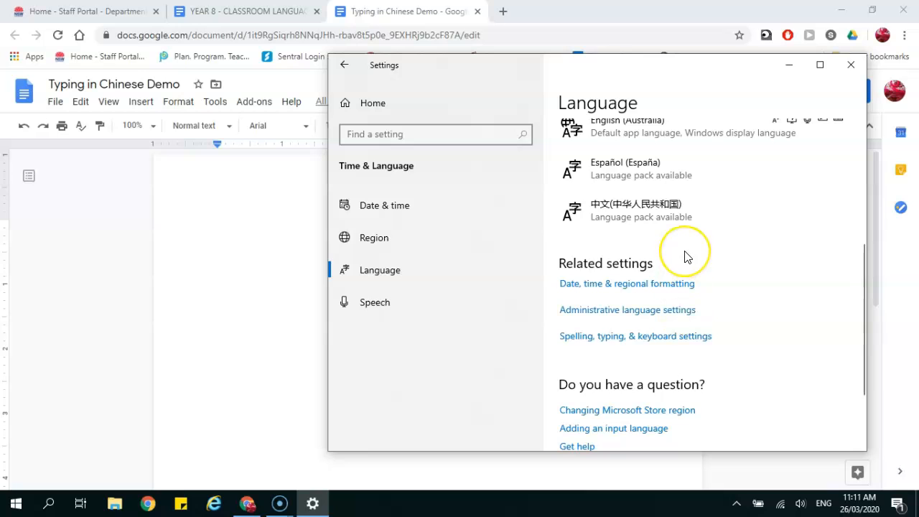
{"action": "scroll", "coordinate": [685, 257], "scroll_direction": "down", "scroll_amount": 3}
{"action": "scroll", "coordinate": [686, 256], "scroll_direction": "up", "scroll_amount": 10}
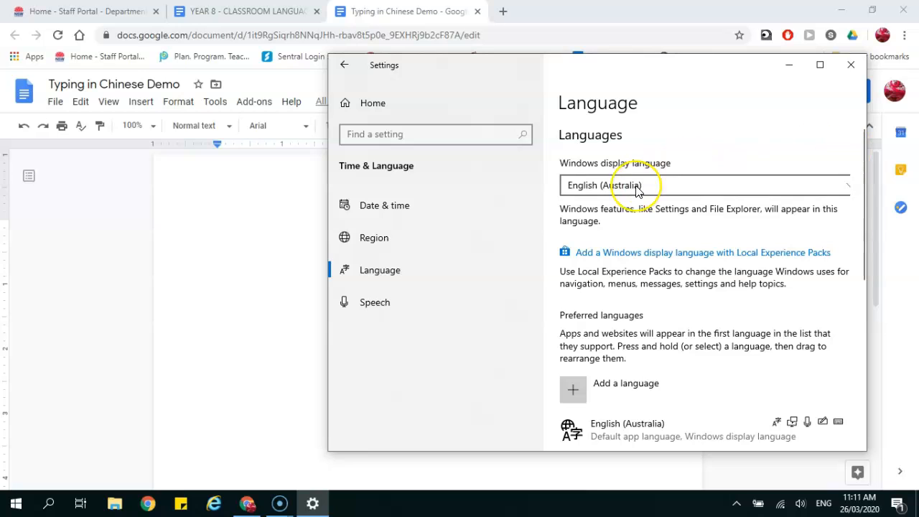
{"action": "scroll", "coordinate": [636, 190], "scroll_direction": "down", "scroll_amount": 3}
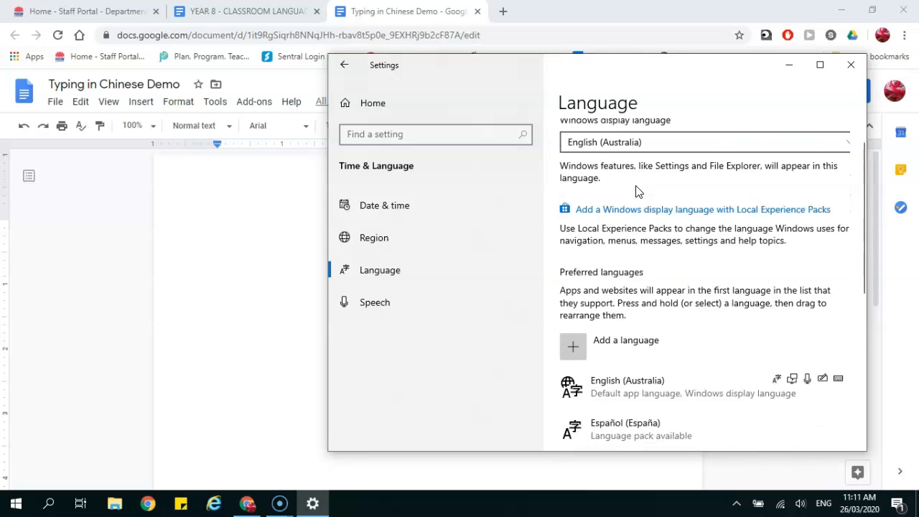
{"action": "left_click", "coordinate": [845, 71]}
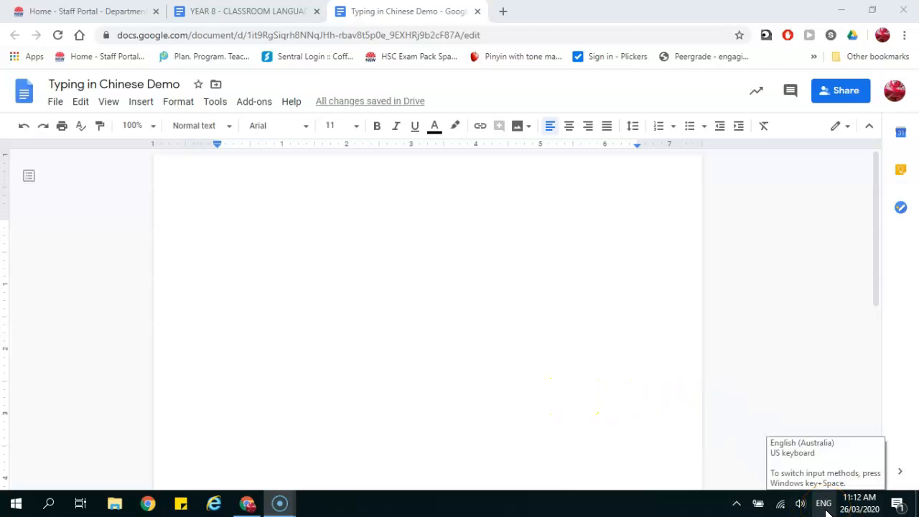
- Switch the taskbar input language to Chinese (Simplified) Microsoft Pinyin
{"action": "left_click", "coordinate": [804, 454]}
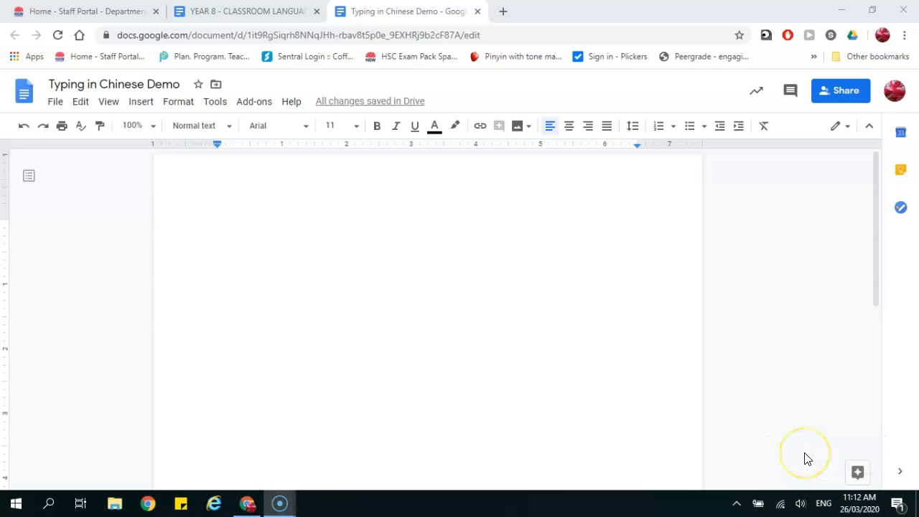
{"action": "left_click", "coordinate": [823, 503]}
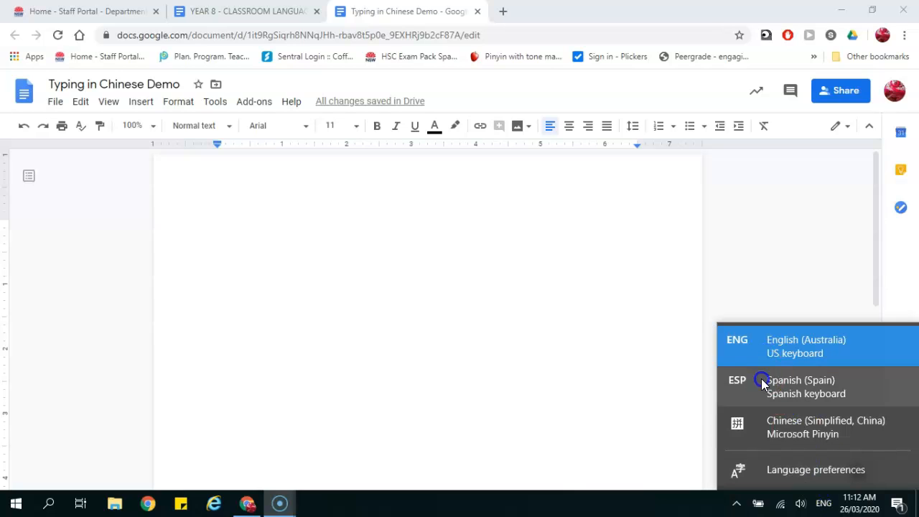
{"action": "left_click", "coordinate": [808, 434]}
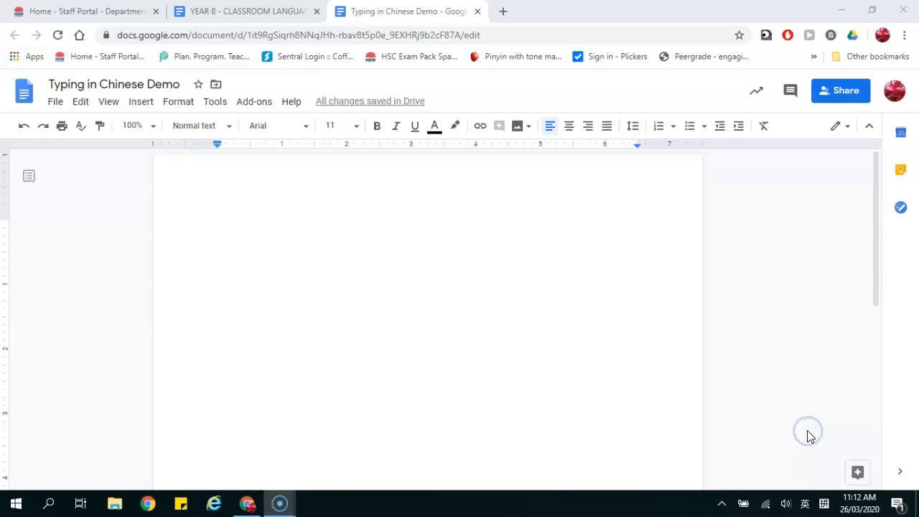
{"action": "left_click", "coordinate": [635, 359]}
- Cycle input languages with Win+Space, then keep Microsoft Pinyin selected
{"action": "key", "text": "super+space"}
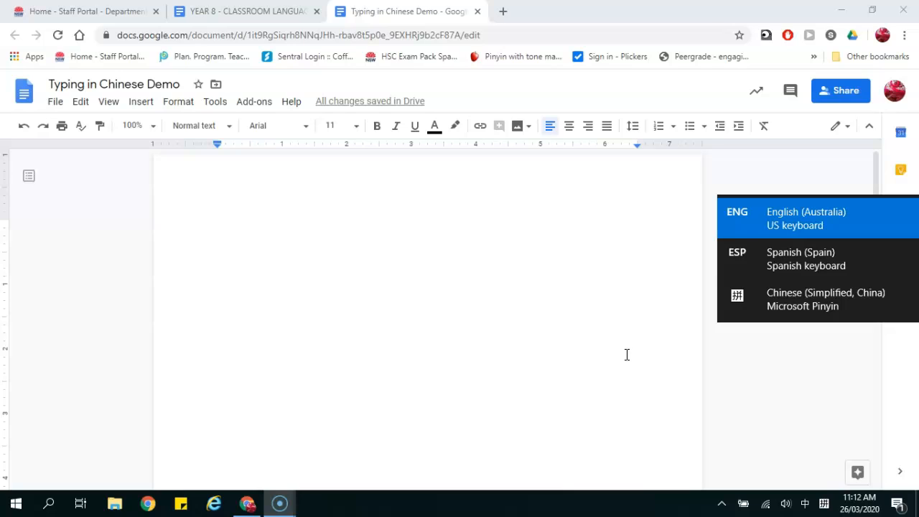
{"action": "key", "text": "super+space"}
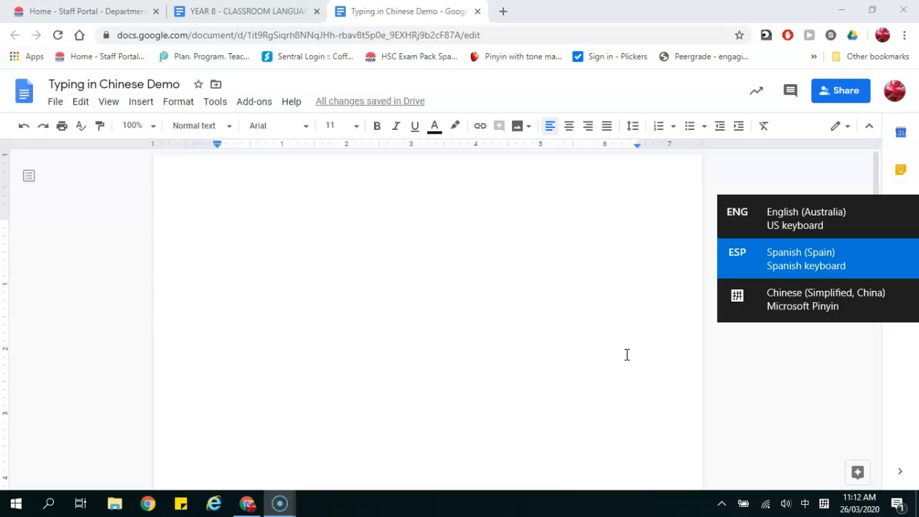
{"action": "key", "text": "super+space"}
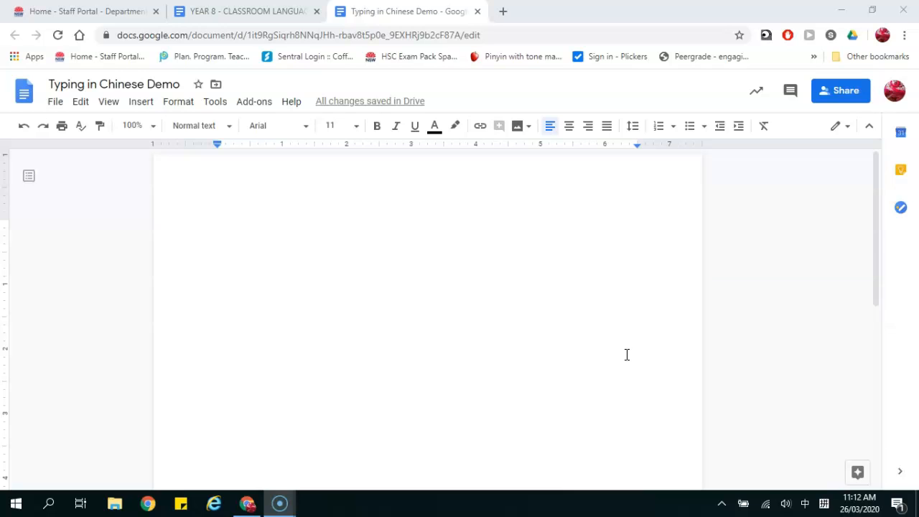
{"action": "left_click", "coordinate": [823, 505]}
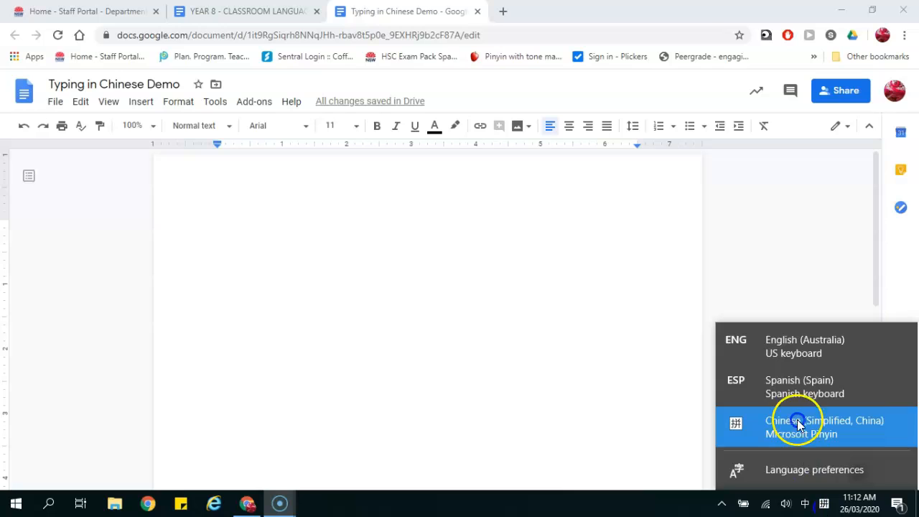
{"action": "left_click", "coordinate": [792, 431]}
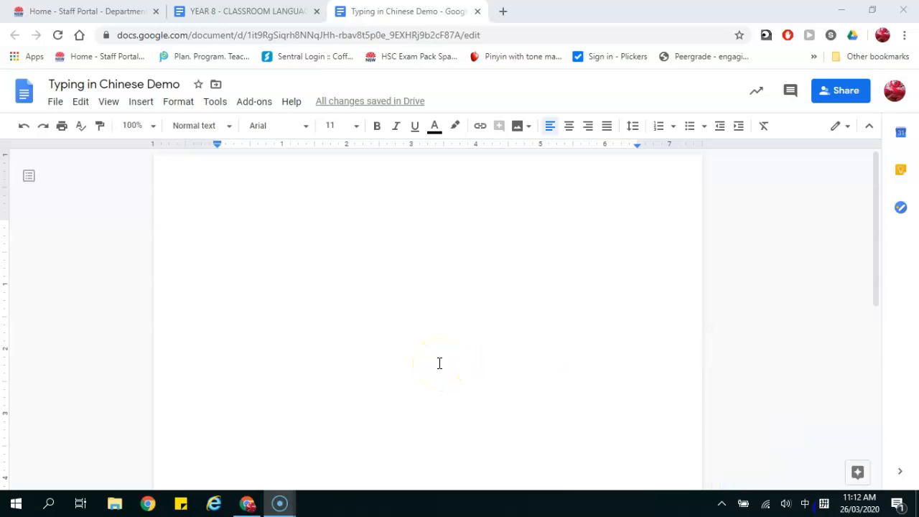
- Toggle Microsoft Pinyin to English mode and back to Chinese mode
{"action": "left_click", "coordinate": [825, 506]}
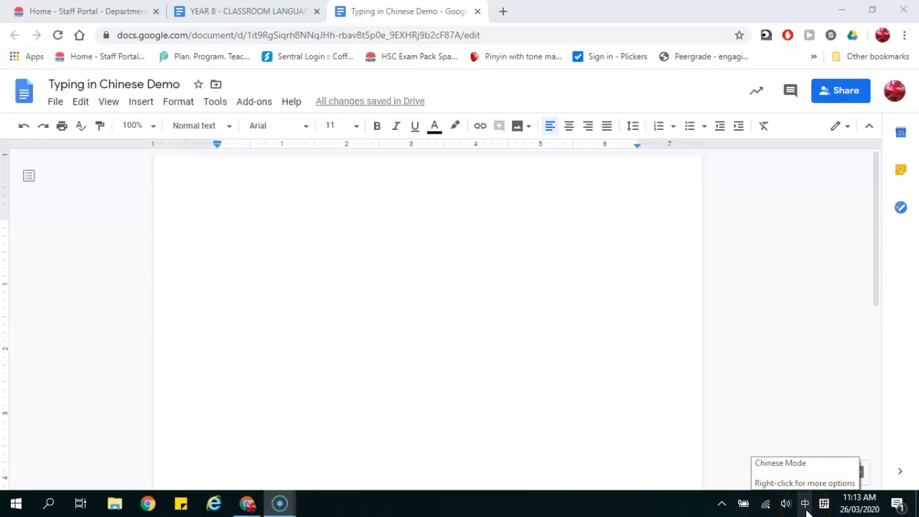
{"action": "left_click", "coordinate": [805, 507]}
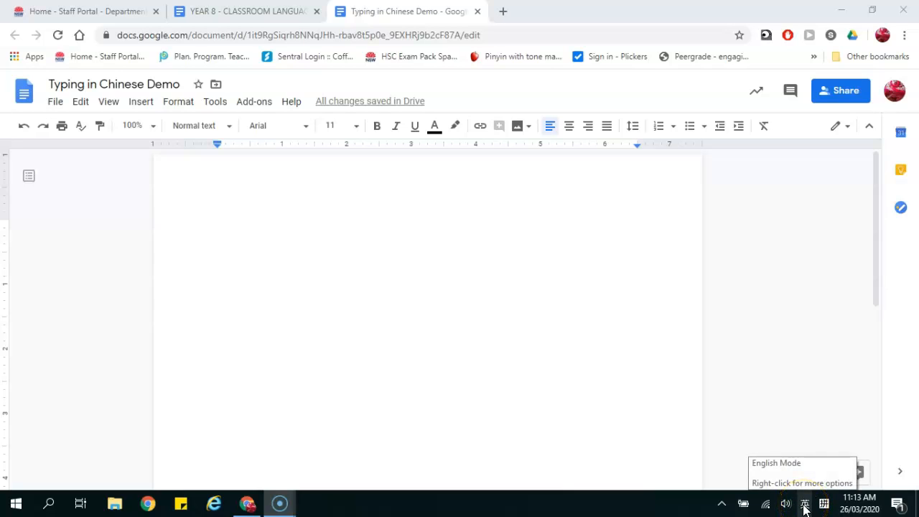
{"action": "left_click", "coordinate": [805, 507]}
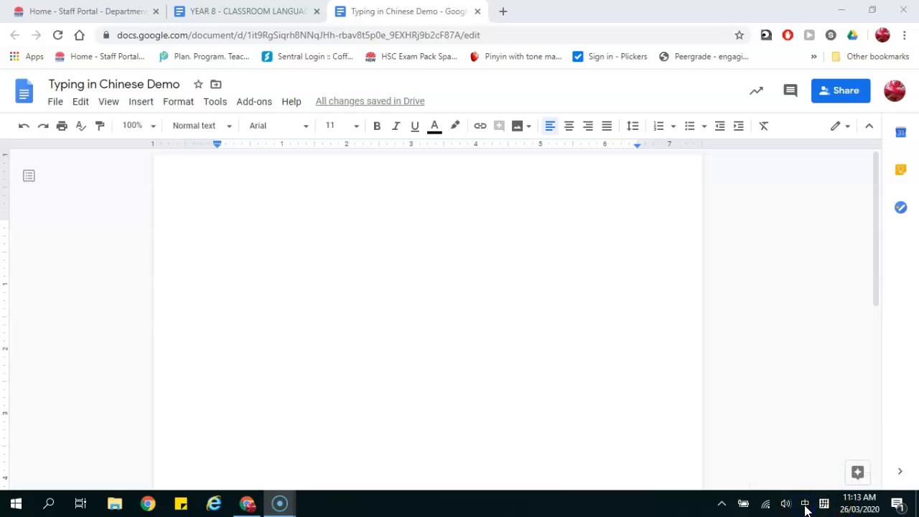
{"action": "left_click", "coordinate": [269, 221]}
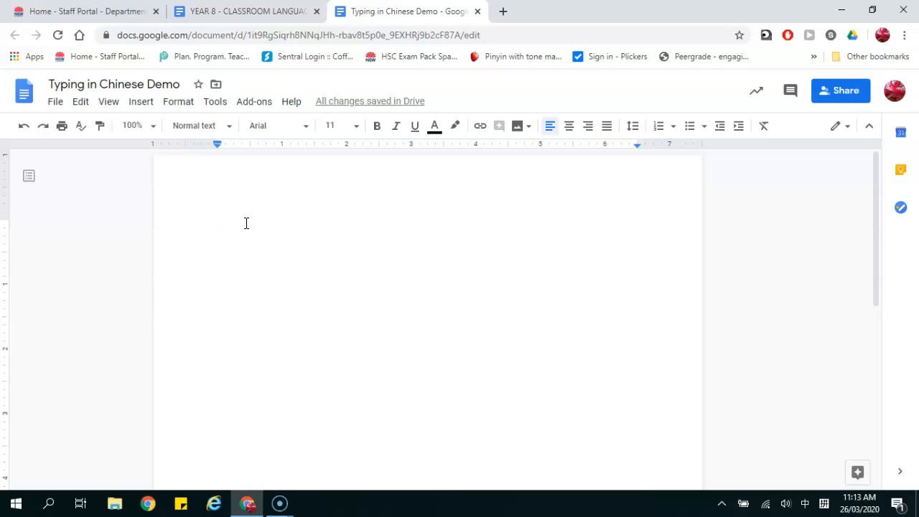
{"action": "type", "text": "hello"}
{"action": "key", "text": "space"}
{"action": "type", "text": "m"}
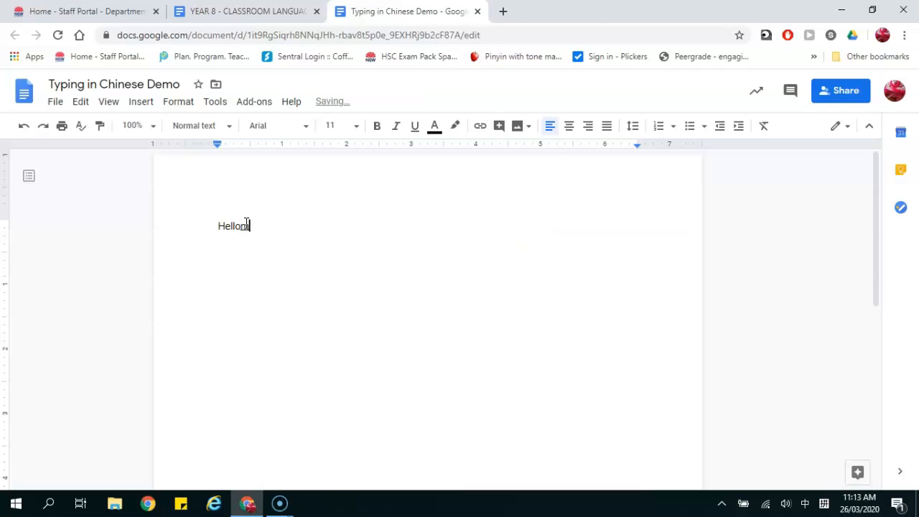
{"action": "type", "text": "y name is Mr"}
{"action": "key", "text": "shift"}
{"action": "type", "text": "dun"}
{"action": "key", "text": "Return"}
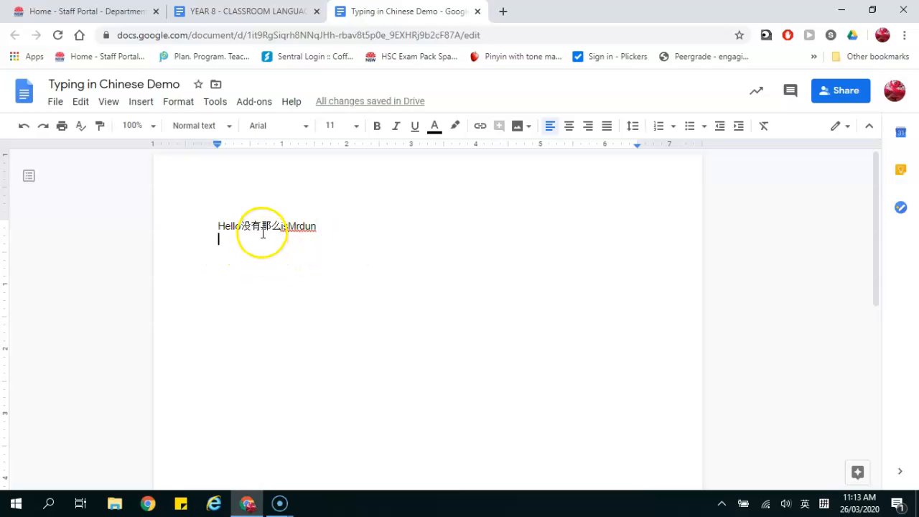
{"action": "double_click", "coordinate": [331, 232]}
{"action": "key", "text": "BackSpace"}
{"action": "key", "text": "BackSpace"}
{"action": "key", "text": "BackSpace"}
{"action": "key", "text": "BackSpace"}
{"action": "key", "text": "BackSpace"}
{"action": "key", "text": "BackSpace"}
{"action": "key", "text": "BackSpace"}
{"action": "key", "text": "BackSpace"}
{"action": "key", "text": "BackSpace"}
{"action": "key", "text": "BackSpace"}
{"action": "key", "text": "BackSpace"}
{"action": "key", "text": "BackSpace"}
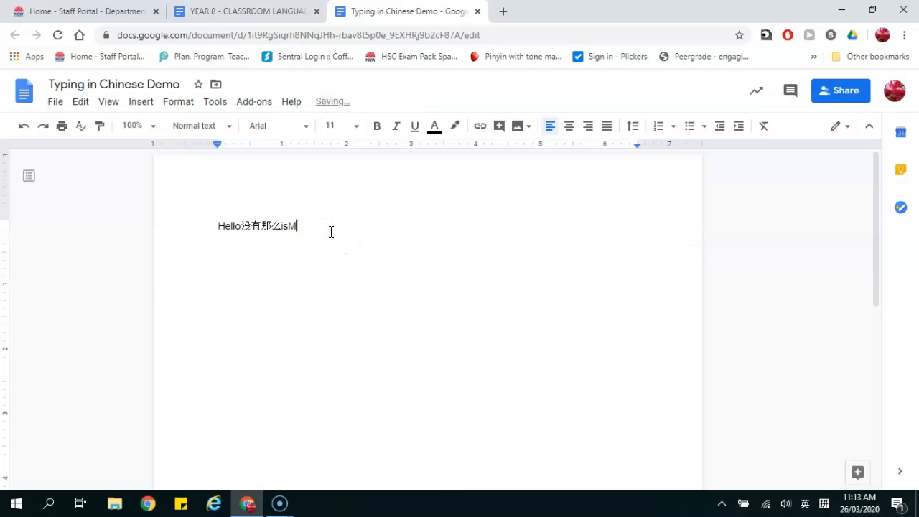
{"action": "key", "text": "BackSpace"}
{"action": "key", "text": "BackSpace"}
{"action": "key", "text": "BackSpace"}
{"action": "key", "text": "BackSpace"}
{"action": "key", "text": "BackSpace"}
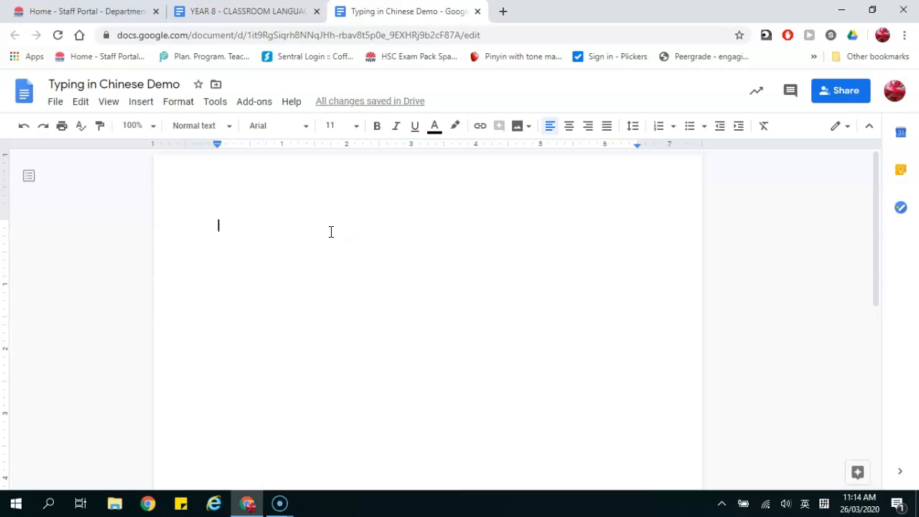
- Type 你好。 by entering pinyin ni'hao in Chinese mode
{"action": "type", "text": "ni"}
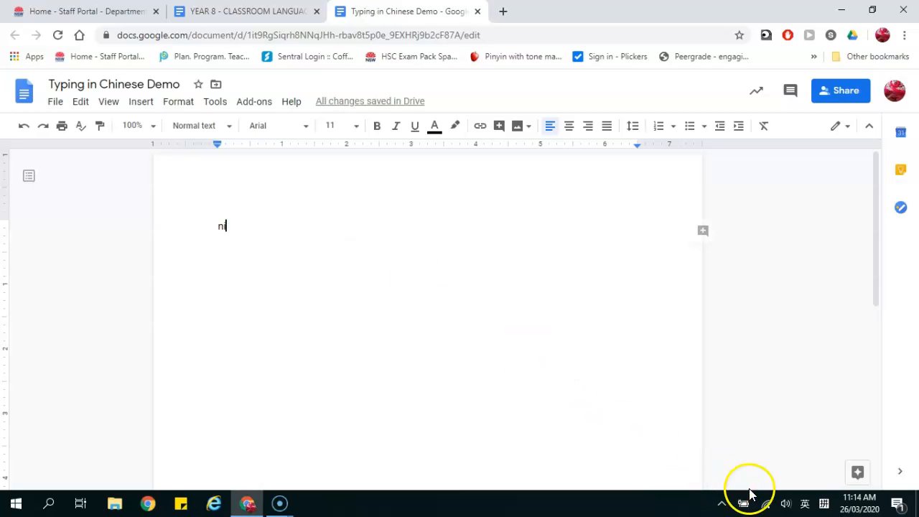
{"action": "left_click", "coordinate": [804, 503]}
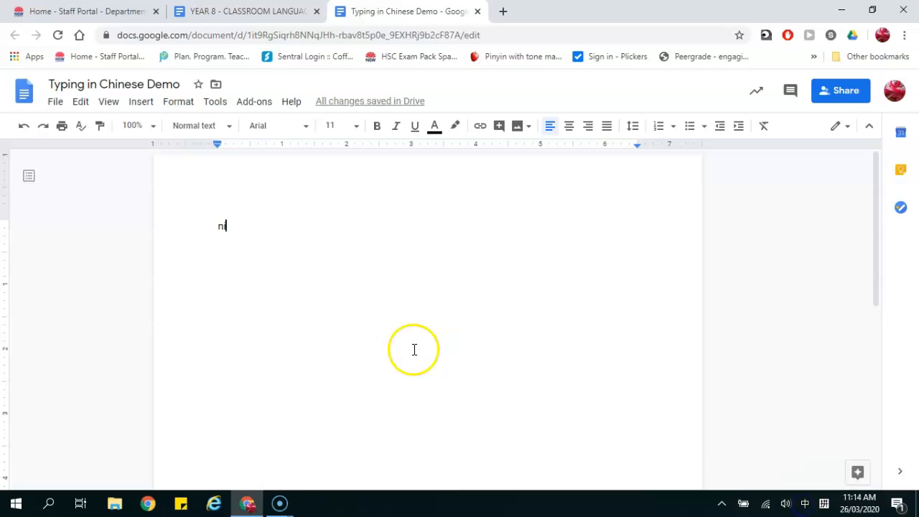
{"action": "key", "text": "BackSpace"}
{"action": "key", "text": "BackSpace"}
{"action": "type", "text": "ni"}
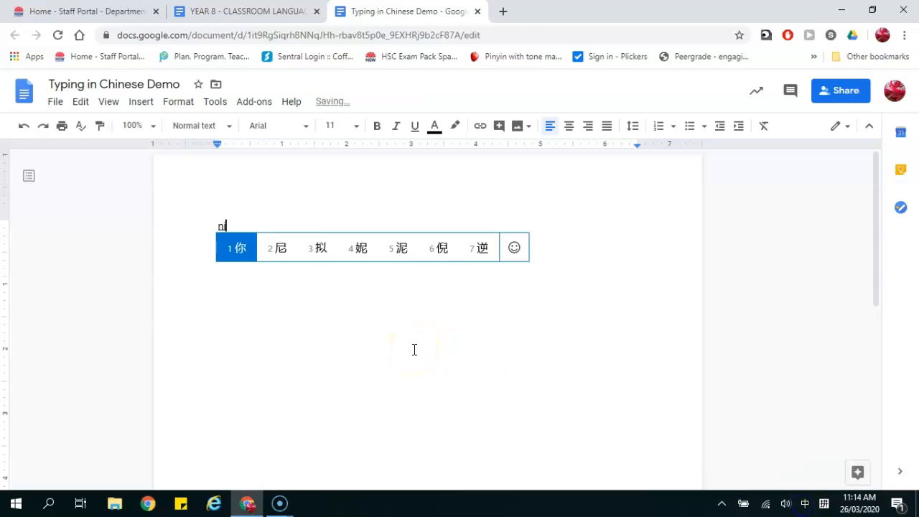
{"action": "type", "text": "'hao"}
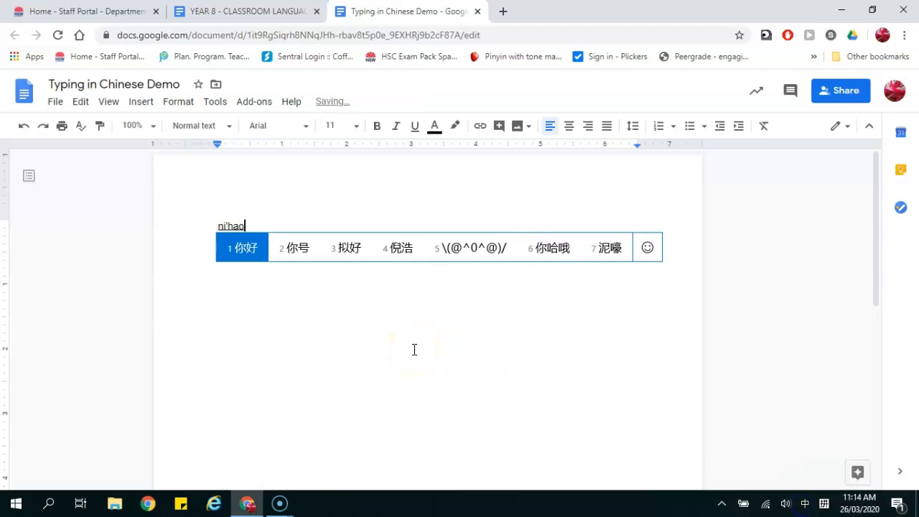
{"action": "left_click", "coordinate": [243, 248]}
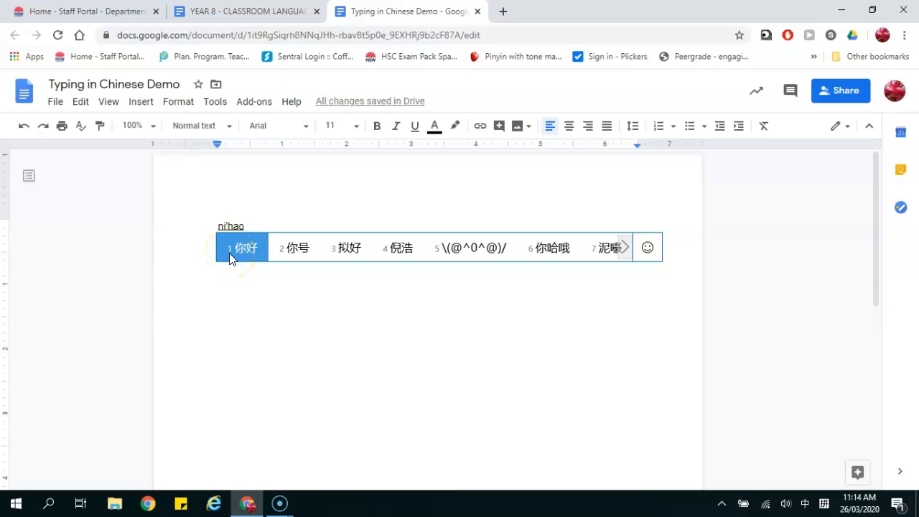
{"action": "left_click", "coordinate": [229, 252]}
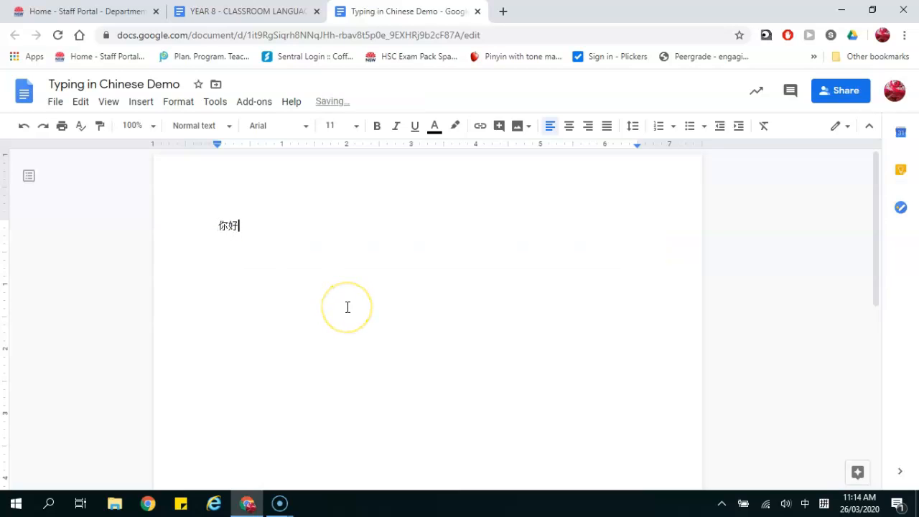
{"action": "type", "text": "。"}
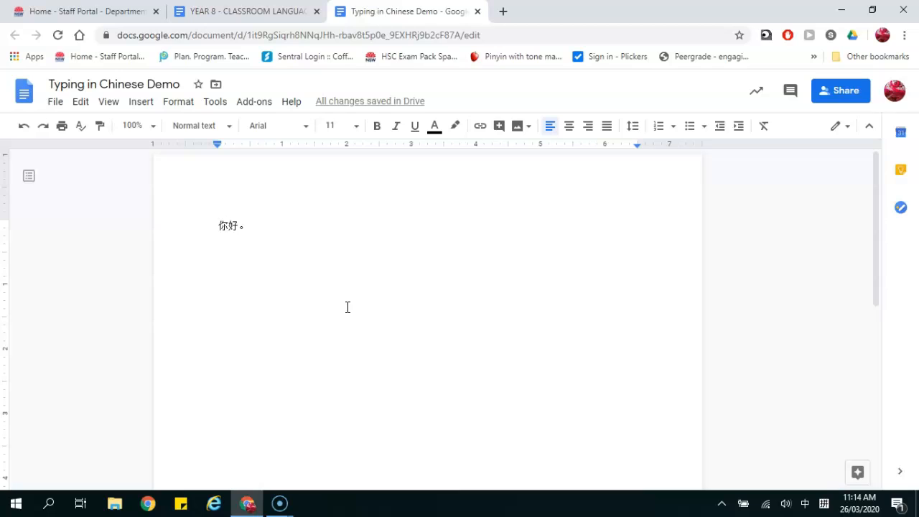
- Type 我叫党老师。 from the pinyin wo'jiao, dang and lao'shi
{"action": "type", "text": "wo"}
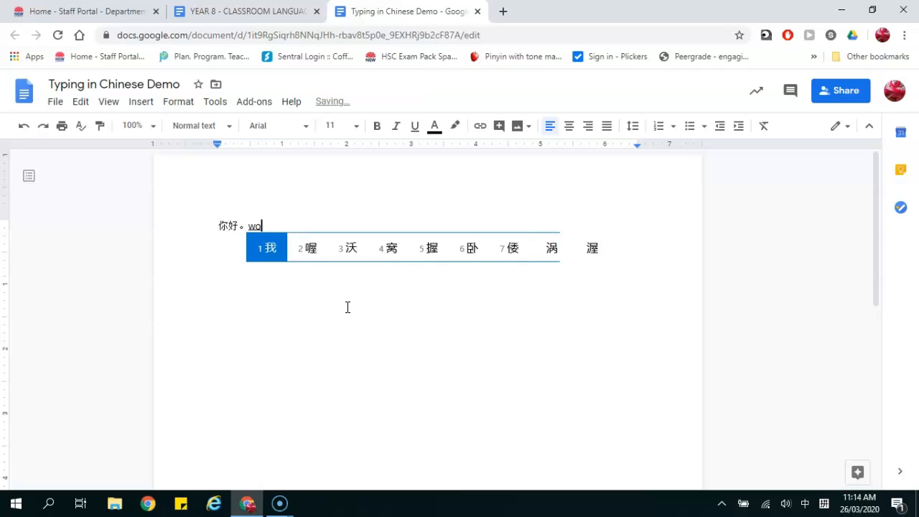
{"action": "type", "text": "'jiao"}
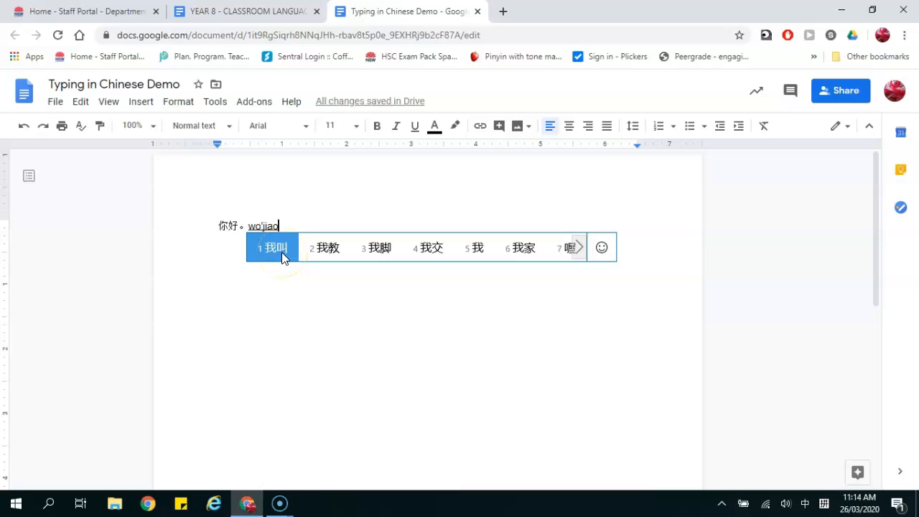
{"action": "left_click", "coordinate": [282, 249]}
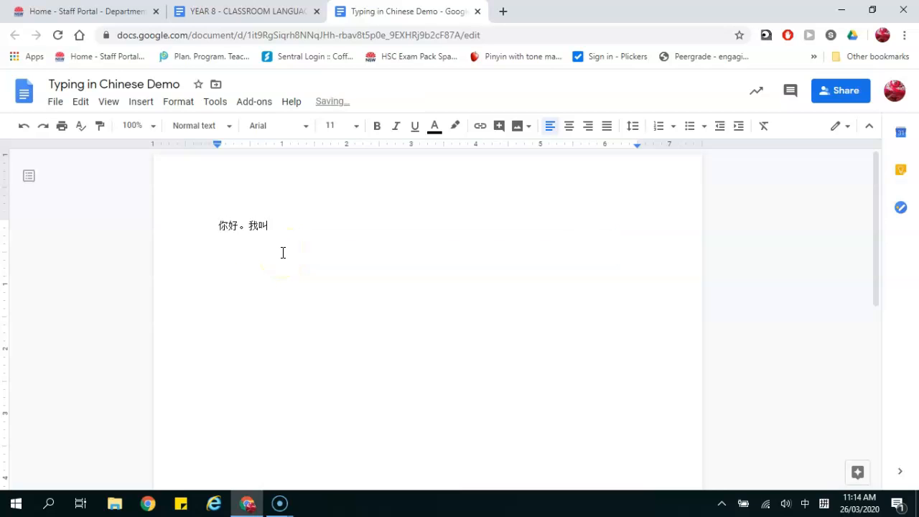
{"action": "type", "text": "dang"}
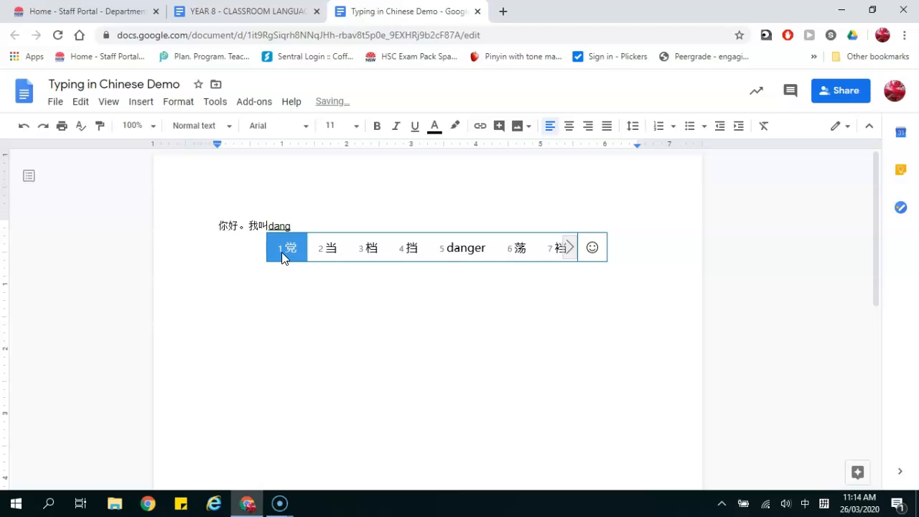
{"action": "left_click", "coordinate": [280, 248]}
{"action": "type", "text": "lao's"}
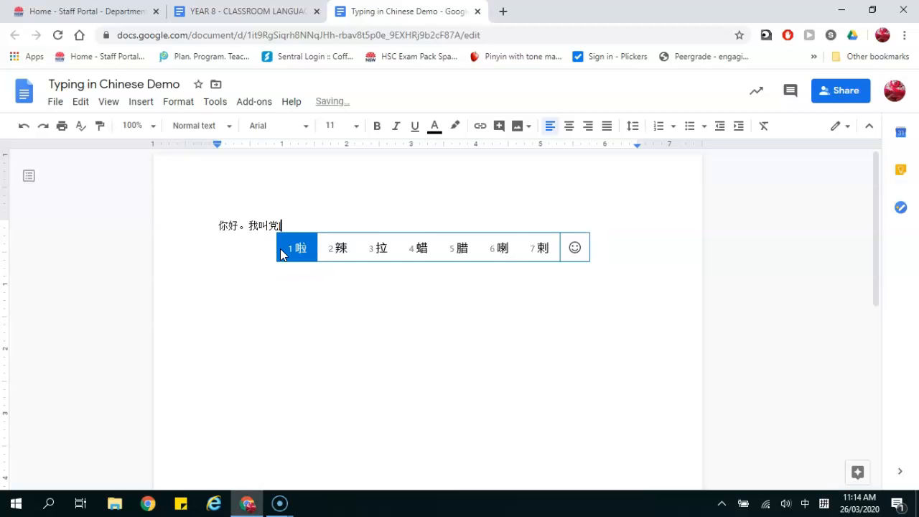
{"action": "type", "text": "hi"}
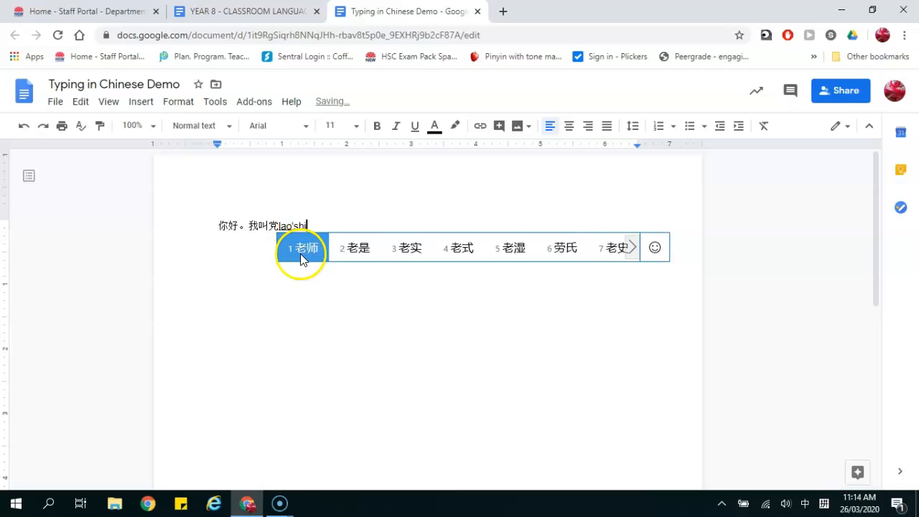
{"action": "left_click", "coordinate": [300, 254]}
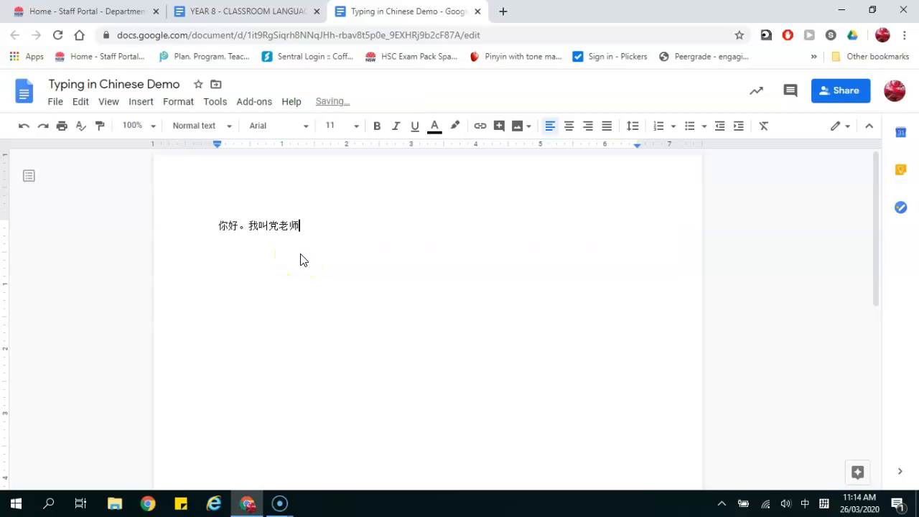
{"action": "type", "text": "。"}
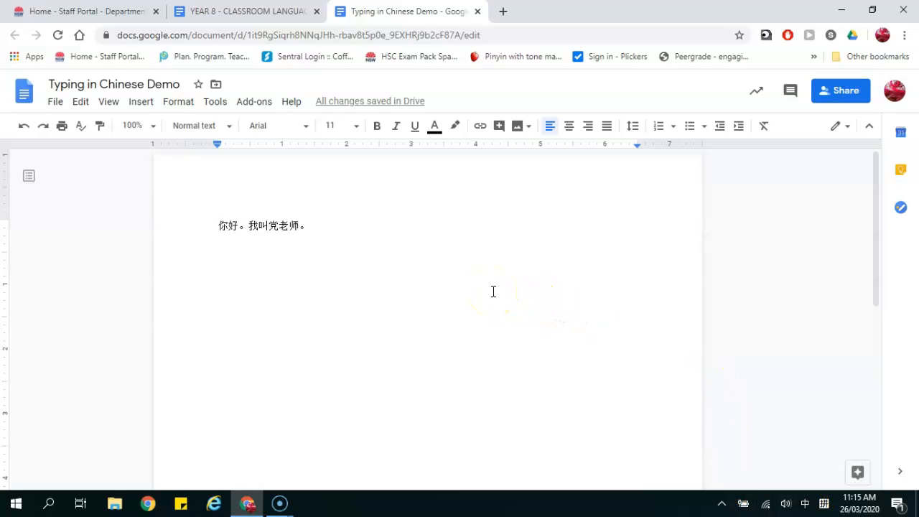
- Test English mode by typing a name after the sentence, then erase it
{"action": "left_click", "coordinate": [803, 502]}
{"action": "key", "text": "shift"}
{"action": "key", "text": "shift"}
{"action": "left_click", "coordinate": [432, 273]}
{"action": "type", "text": "Mr Dun"}
{"action": "key", "text": "BackSpace"}
{"action": "key", "text": "BackSpace"}
{"action": "key", "text": "BackSpace"}
{"action": "key", "text": "BackSpace"}
{"action": "key", "text": "BackSpace"}
{"action": "key", "text": "BackSpace"}
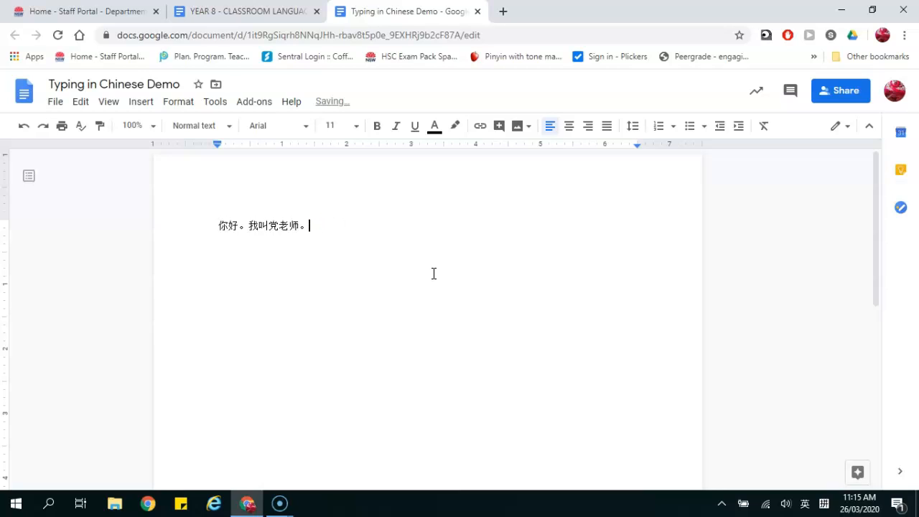
- Return to Chinese mode, cancel a test pinyin, and insert an empty line above the sentence
{"action": "key", "text": "shift"}
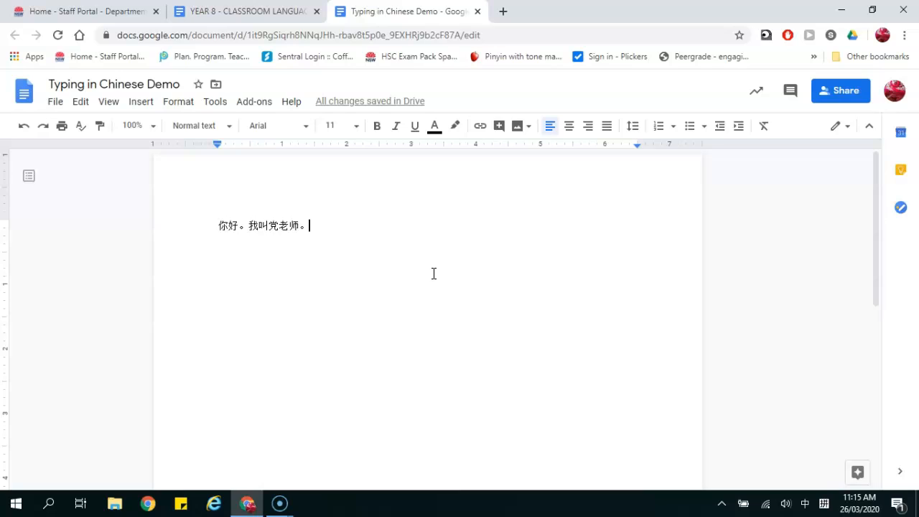
{"action": "type", "text": "ni"}
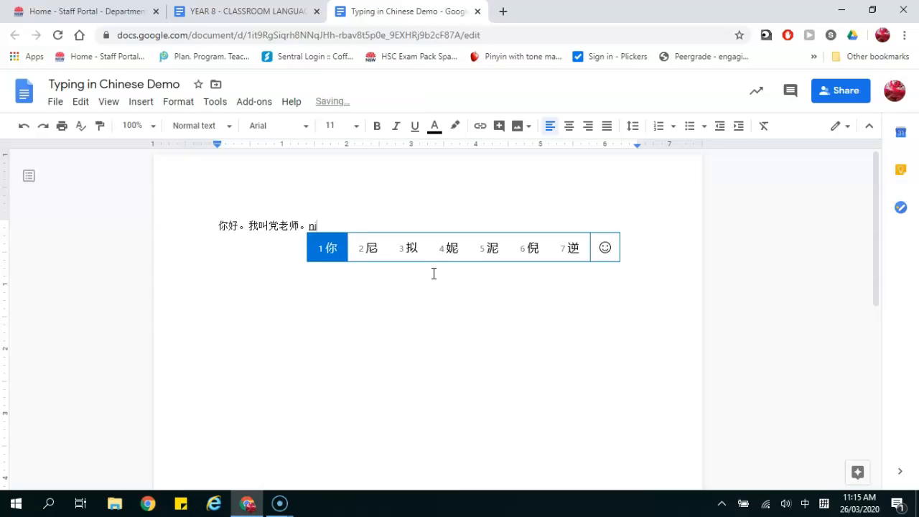
{"action": "key", "text": "BackSpace"}
{"action": "key", "text": "BackSpace"}
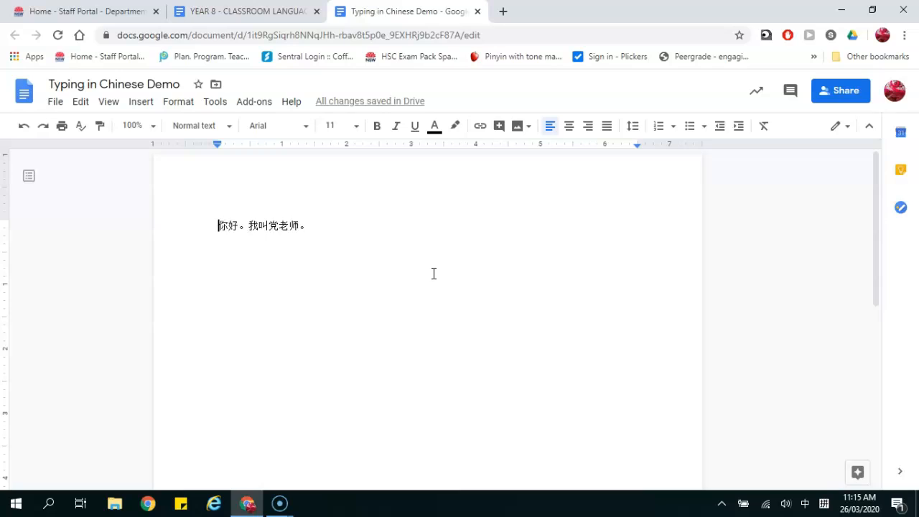
{"action": "key", "text": "Return"}
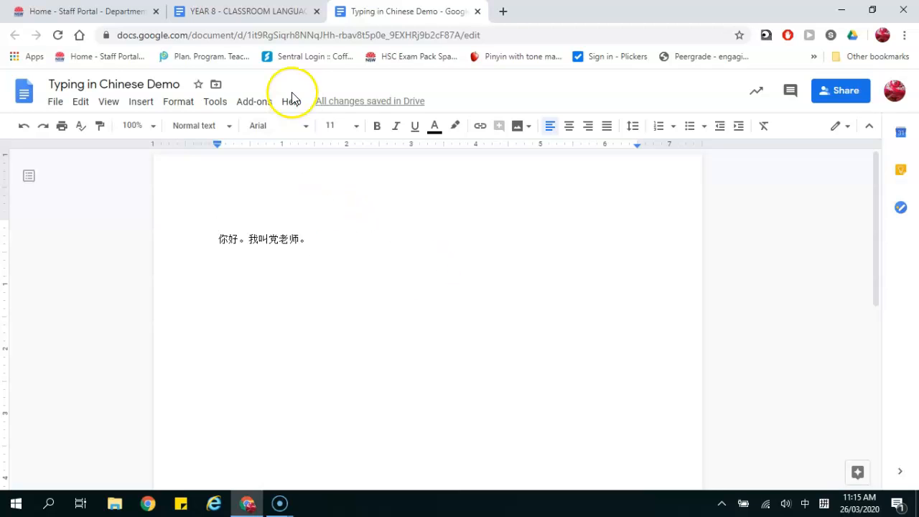
- Switch to the YEAR 8 - CLASSROOM LANGUAGE - TERM 1 document and select nǐ bù yào in the You must not row
{"action": "left_click", "coordinate": [252, 14]}
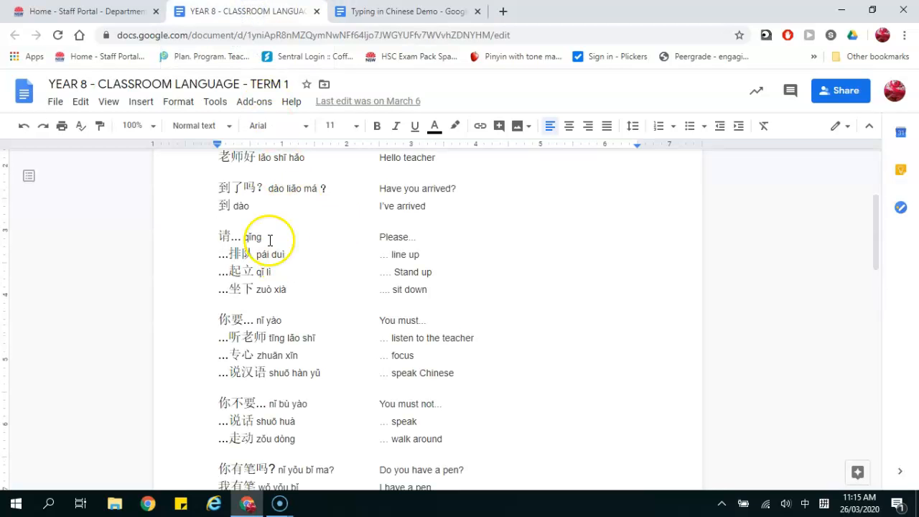
{"action": "scroll", "coordinate": [272, 313], "scroll_direction": "up", "scroll_amount": 2}
{"action": "scroll", "coordinate": [273, 313], "scroll_direction": "down", "scroll_amount": 3}
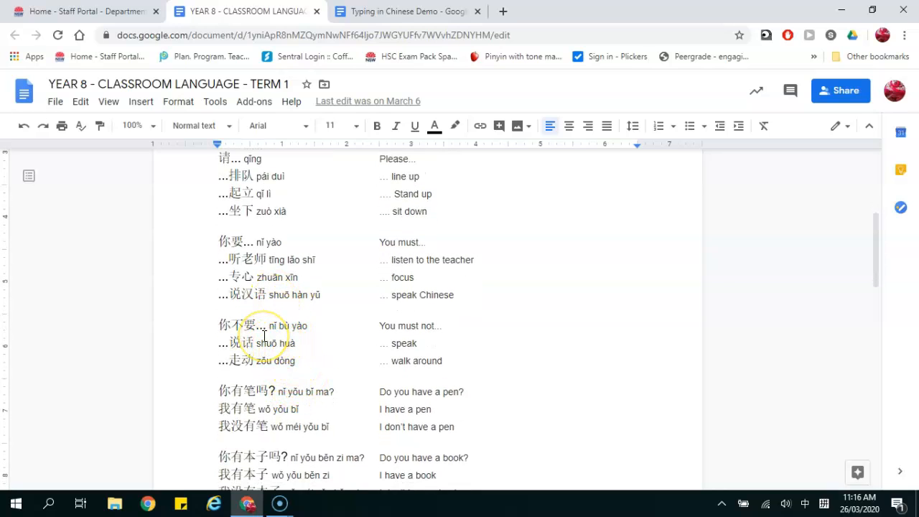
{"action": "scroll", "coordinate": [264, 335], "scroll_direction": "down", "scroll_amount": 2}
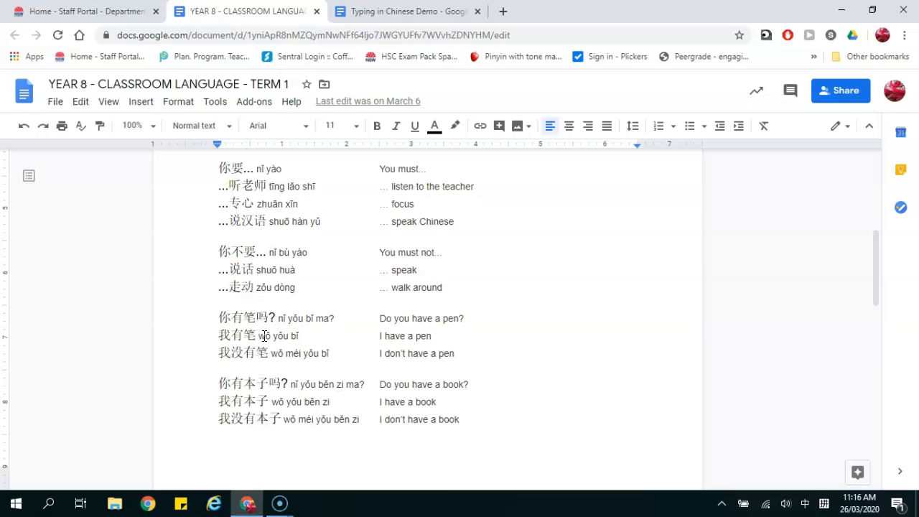
{"action": "scroll", "coordinate": [265, 335], "scroll_direction": "down", "scroll_amount": 1}
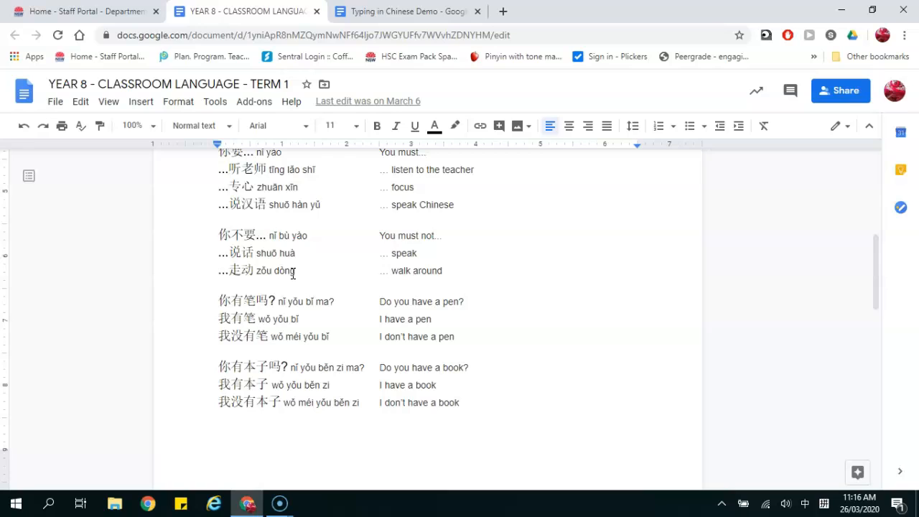
{"action": "left_click_drag", "start_coordinate": [270, 235], "coordinate": [307, 232]}
{"action": "key", "text": "ctrl+c"}
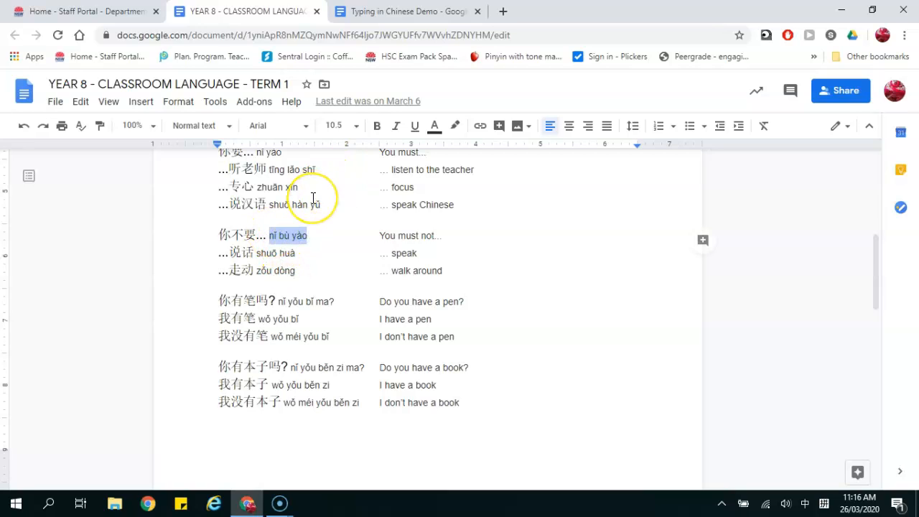
- Start a new line in the demo document and paste nǐ bù yào
{"action": "left_click", "coordinate": [382, 12]}
{"action": "left_click_drag", "start_coordinate": [382, 12], "coordinate": [335, 51]}
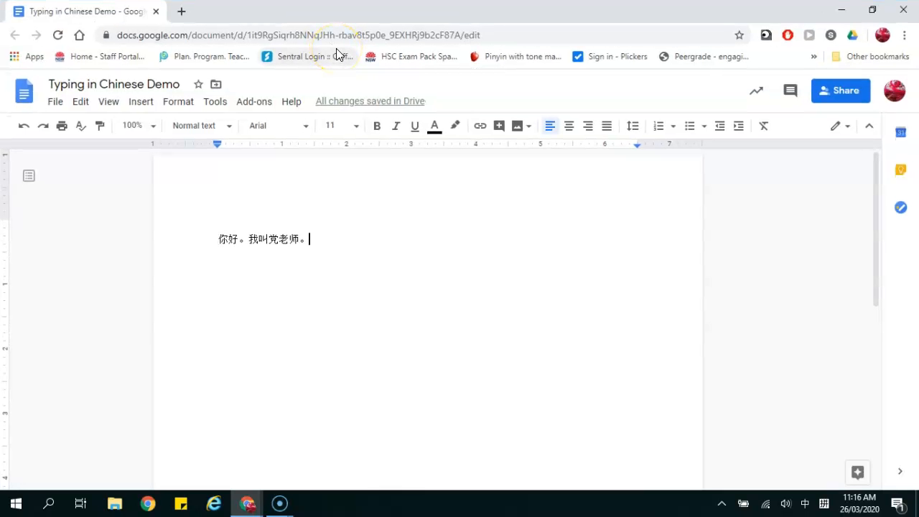
{"action": "key", "text": "Return"}
{"action": "key", "text": "ctrl+v"}
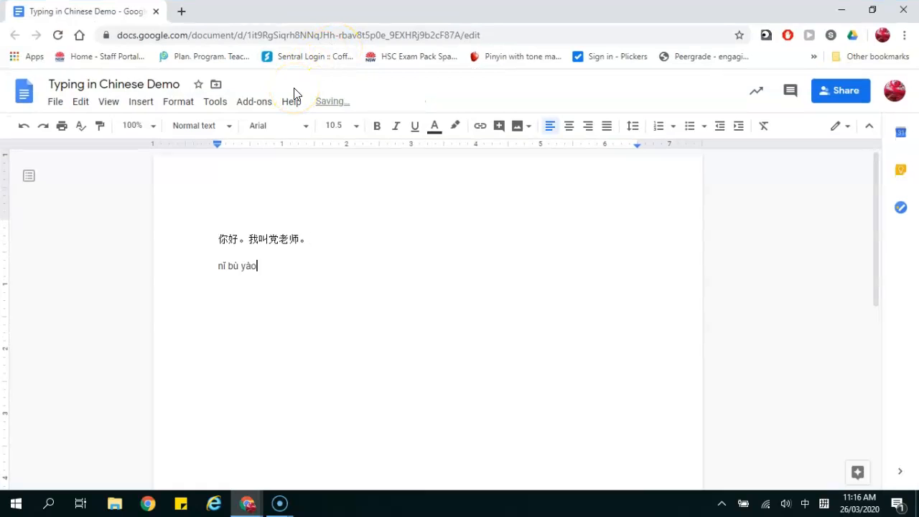
{"action": "left_click_drag", "start_coordinate": [89, 11], "coordinate": [437, 8]}
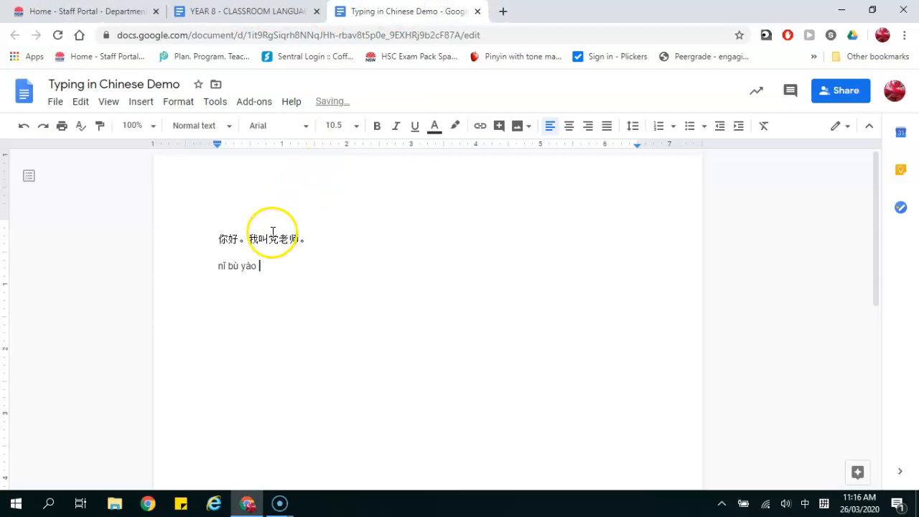
- Copy zǒu dòng from the YEAR 8 document, paste it after nǐ bù yào, and add an empty line
{"action": "left_click", "coordinate": [256, 18]}
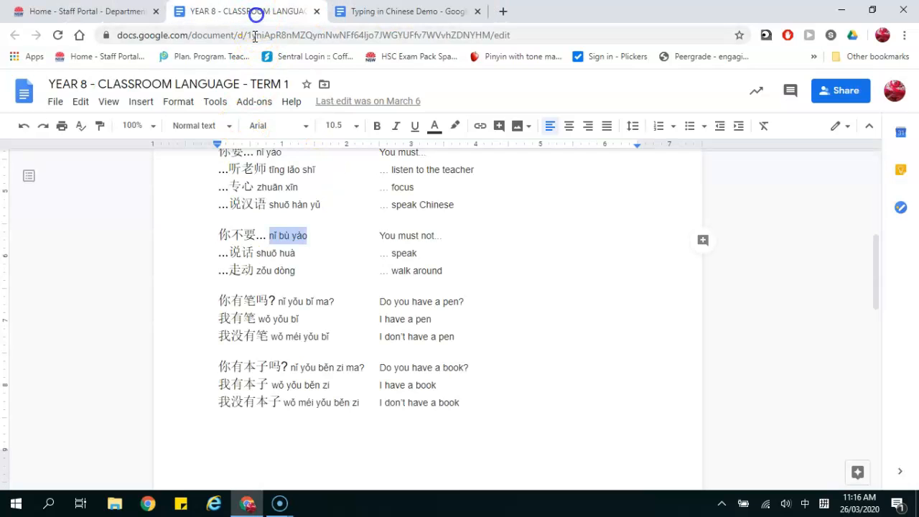
{"action": "left_click", "coordinate": [293, 262]}
{"action": "key", "text": "shift+Left"}
{"action": "key", "text": "shift+Left"}
{"action": "key", "text": "shift+Left"}
{"action": "key", "text": "shift+Left"}
{"action": "key", "text": "shift+Left"}
{"action": "key", "text": "shift+Left"}
{"action": "key", "text": "shift+Left"}
{"action": "key", "text": "shift+Left"}
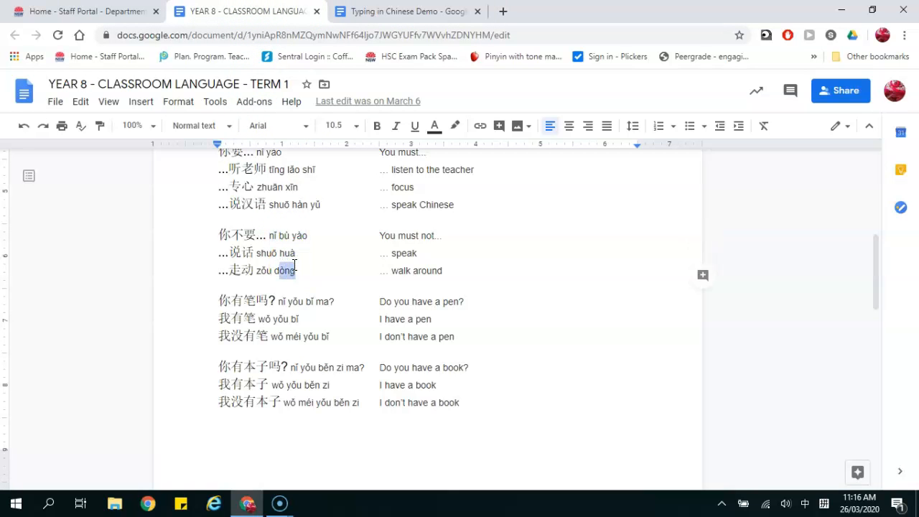
{"action": "key", "text": "ctrl+c"}
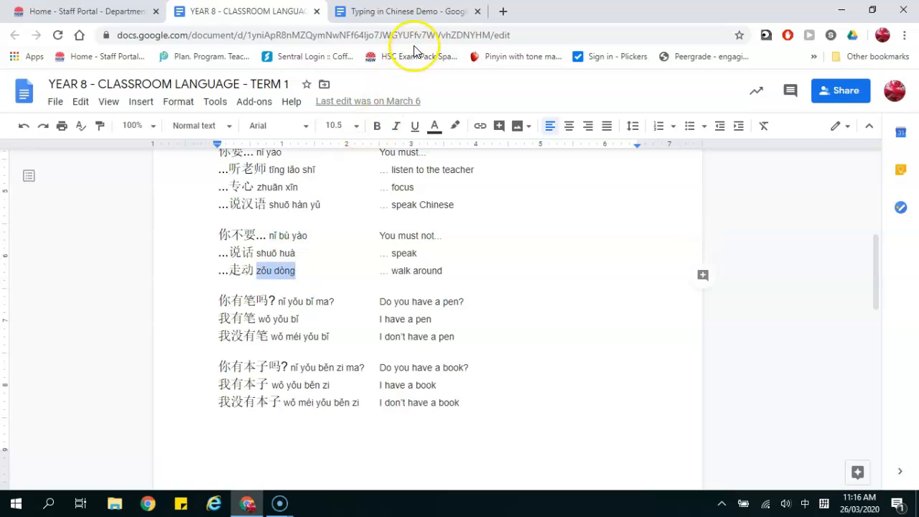
{"action": "left_click", "coordinate": [404, 10]}
{"action": "key", "text": "ctrl+v"}
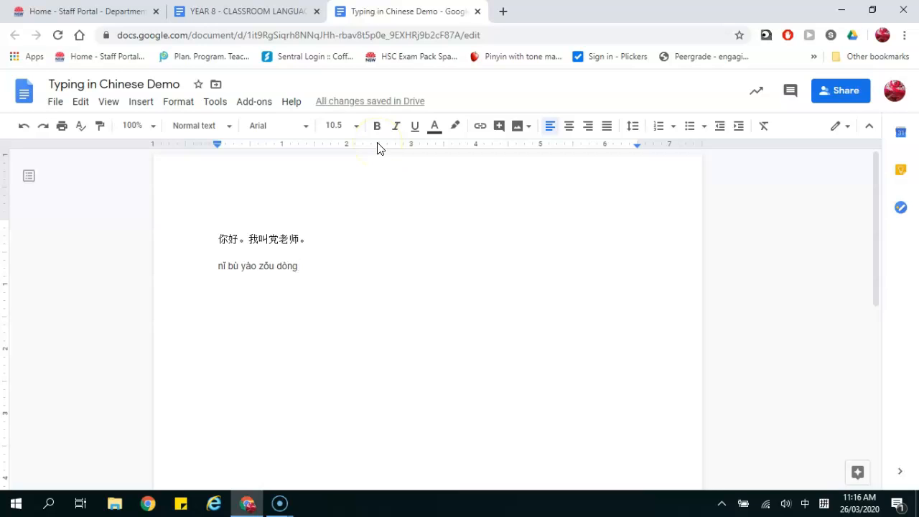
{"action": "key", "text": "Return"}
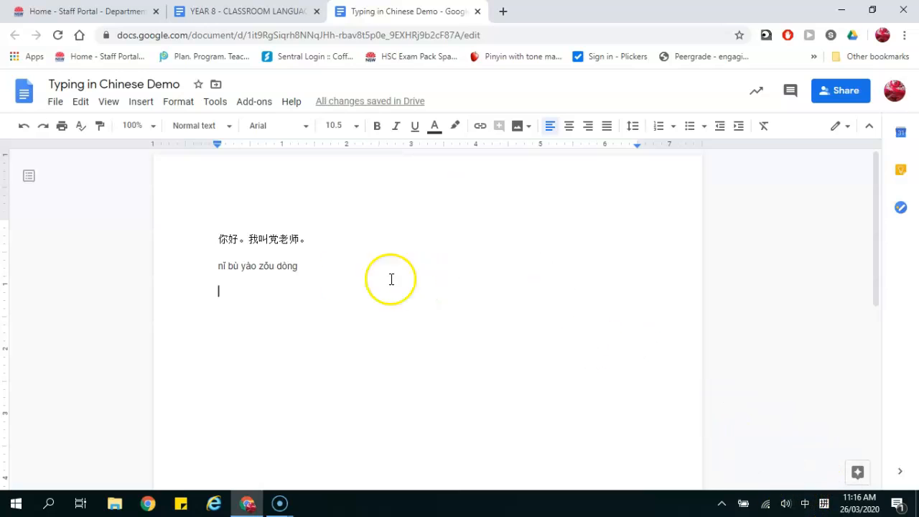
- Type 你不要走动 on a new line with pinyin ni'bu'yao and zou'dong
{"action": "type", "text": "ni"}
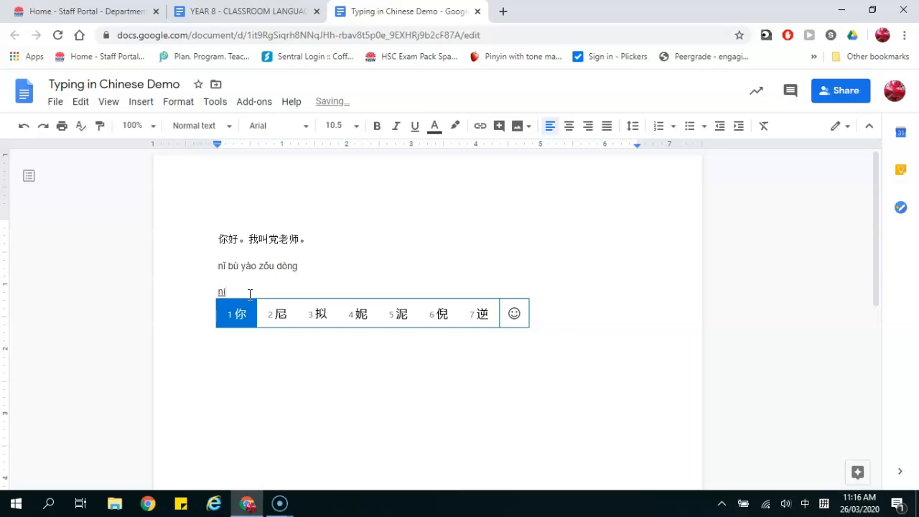
{"action": "type", "text": "'bu'yao"}
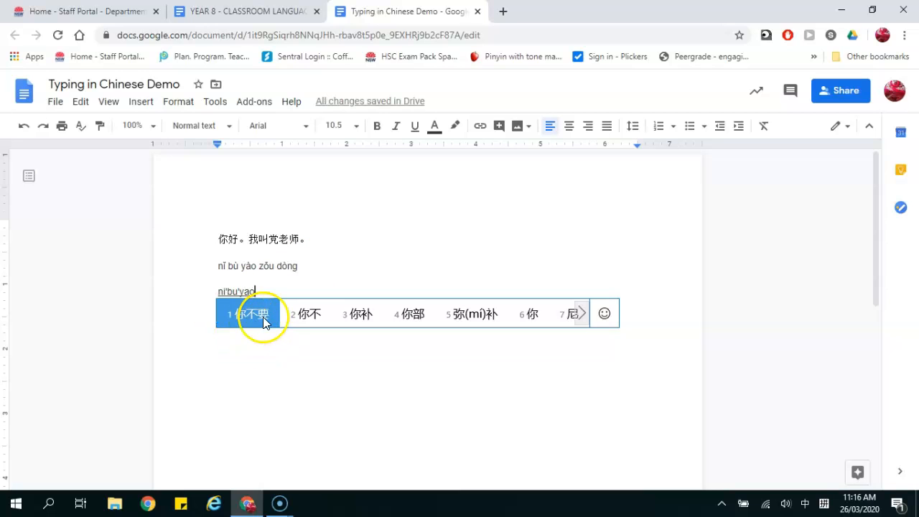
{"action": "left_click", "coordinate": [263, 316]}
{"action": "type", "text": "zou"}
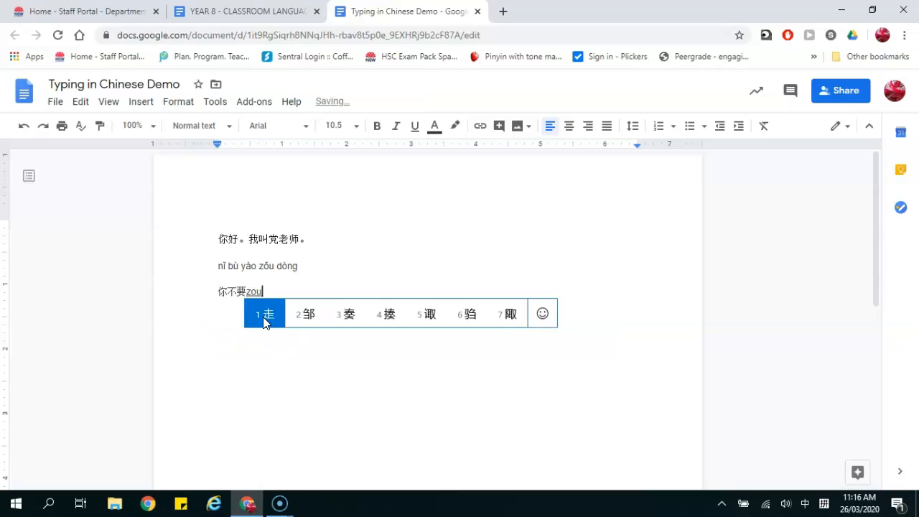
{"action": "type", "text": "'dong"}
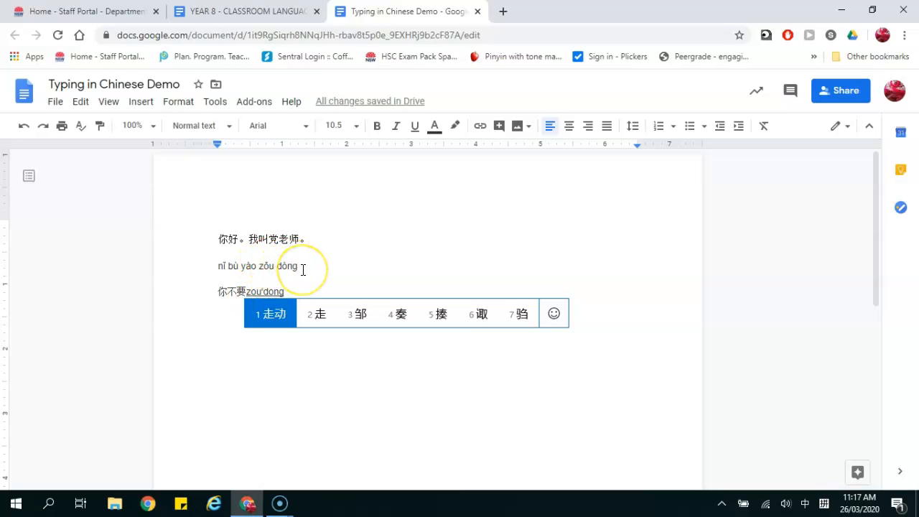
{"action": "key", "text": "space"}
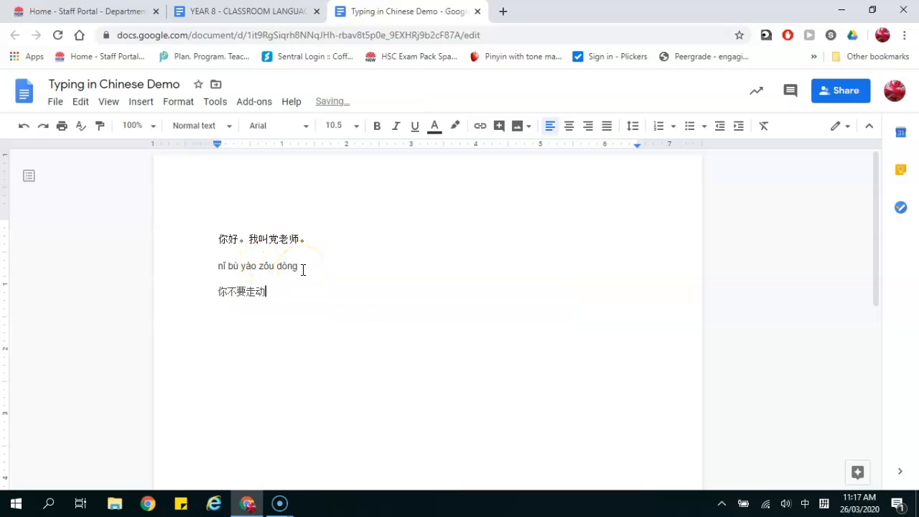
- Set the new 你不要走动 line to font size 18
{"action": "key", "text": "shift+Left"}
{"action": "key", "text": "shift+Left"}
{"action": "key", "text": "shift+Left"}
{"action": "key", "text": "shift+Left"}
{"action": "key", "text": "shift+Left"}
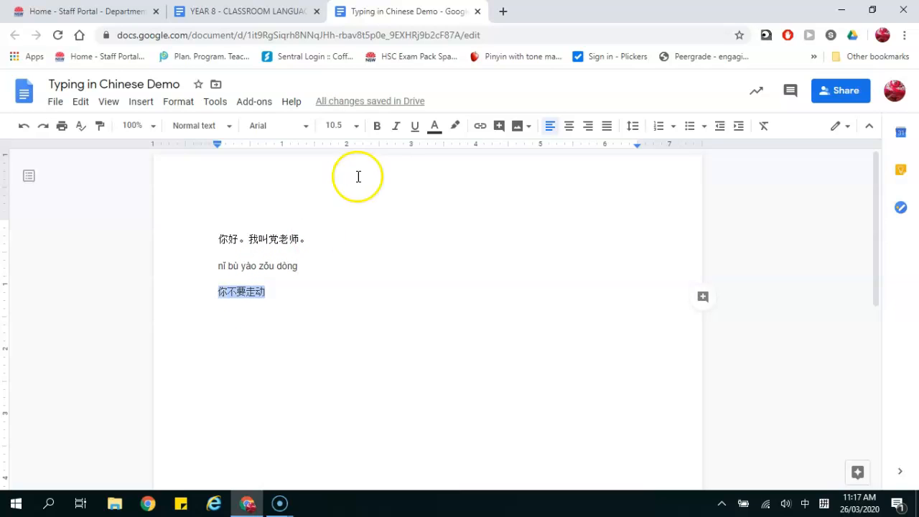
{"action": "left_click", "coordinate": [355, 125]}
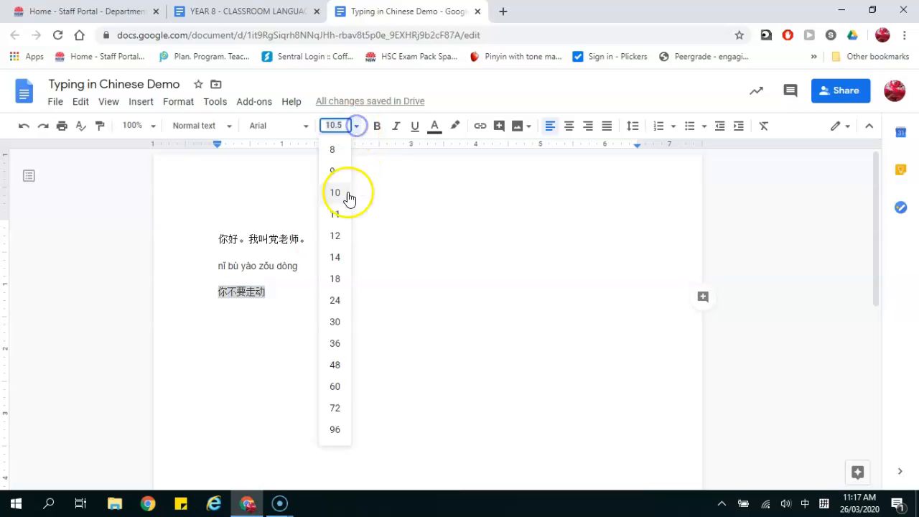
{"action": "left_click", "coordinate": [334, 278]}
{"action": "left_click", "coordinate": [334, 304]}
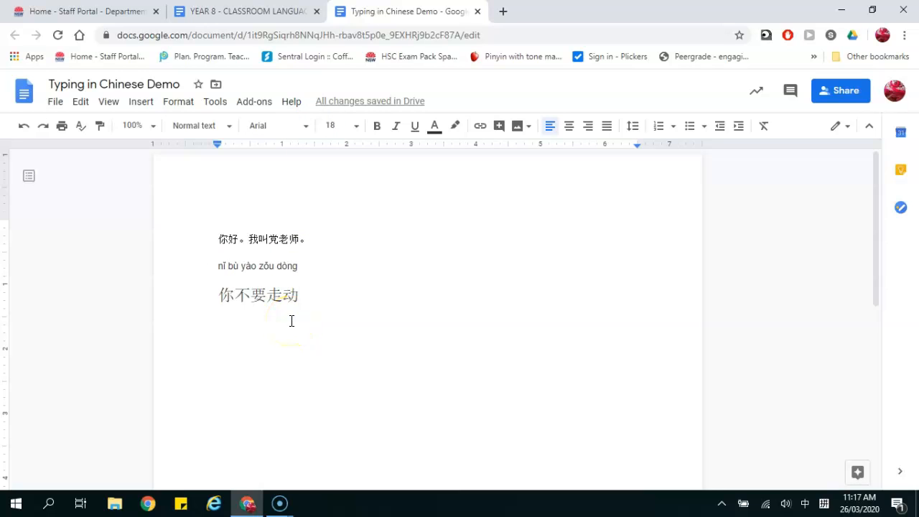
{"action": "left_click", "coordinate": [263, 12]}
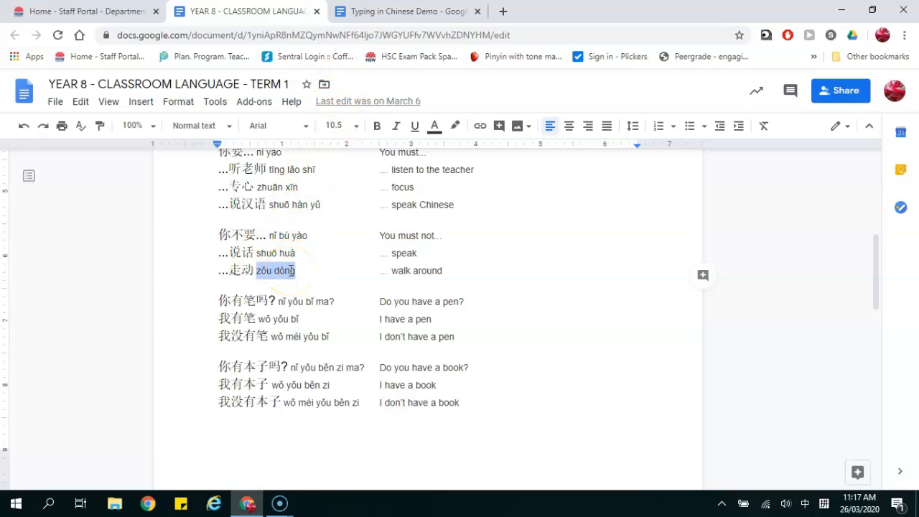
- Scroll the YEAR 8 document to the 坐下 zuò xià (sit down) line and place the cursor at its end
{"action": "scroll", "coordinate": [291, 269], "scroll_direction": "up", "scroll_amount": 1}
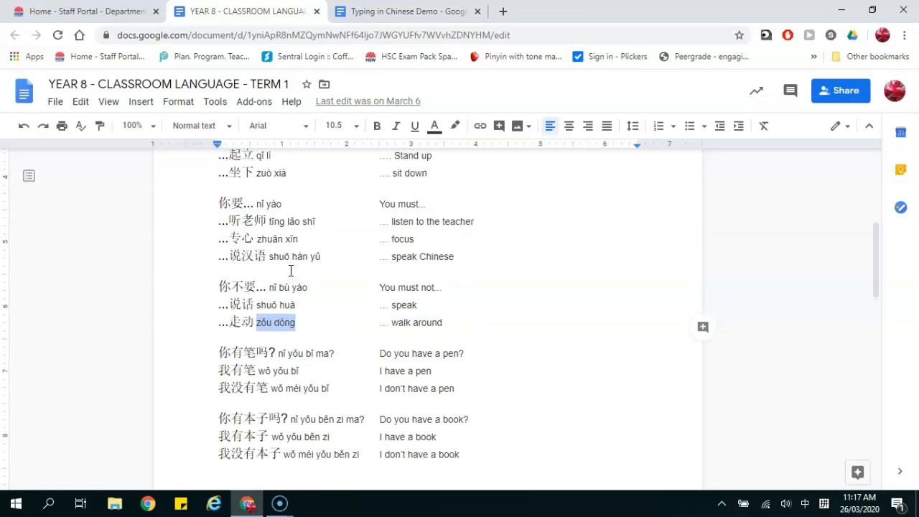
{"action": "scroll", "coordinate": [290, 270], "scroll_direction": "up", "scroll_amount": 1}
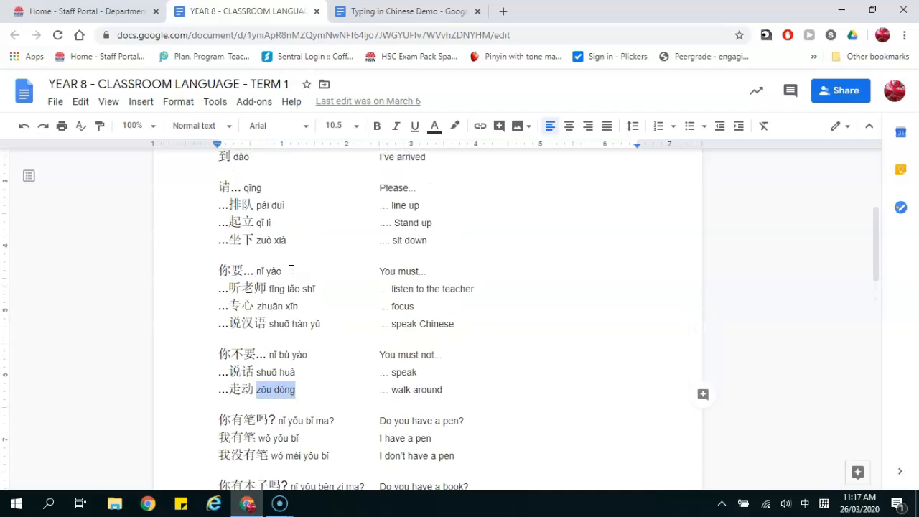
{"action": "scroll", "coordinate": [290, 269], "scroll_direction": "up", "scroll_amount": 1}
{"action": "scroll", "coordinate": [291, 269], "scroll_direction": "down", "scroll_amount": 2}
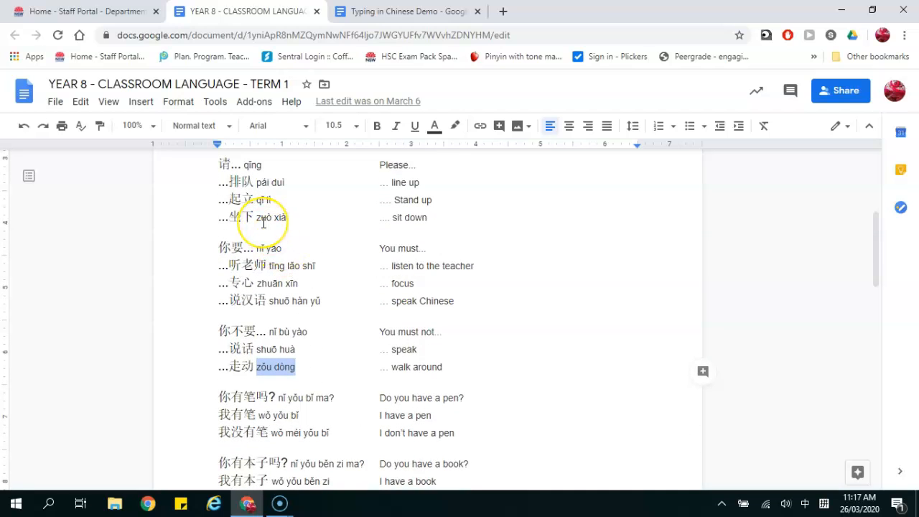
{"action": "left_click", "coordinate": [263, 221]}
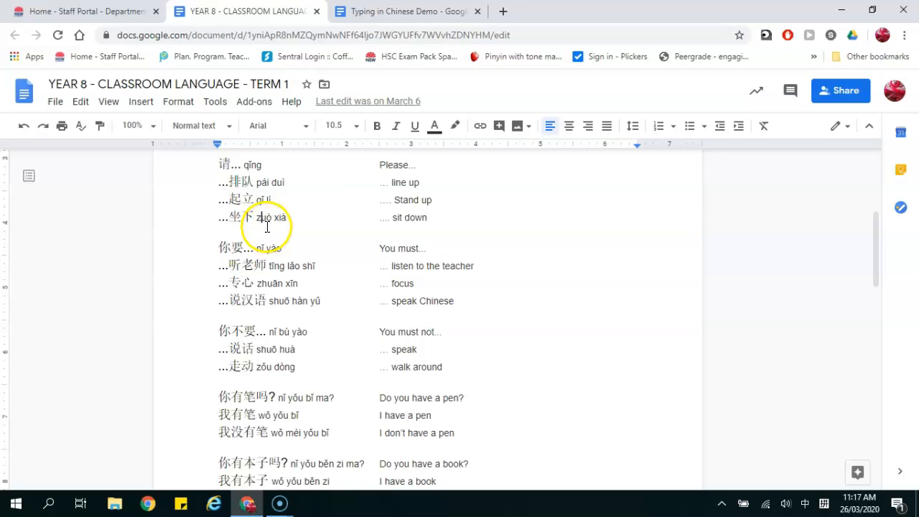
{"action": "left_click", "coordinate": [300, 217]}
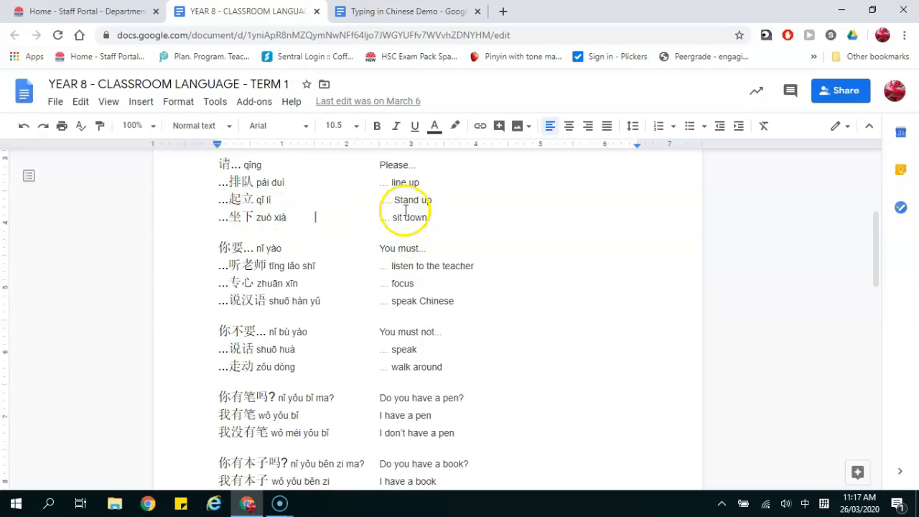
- In the Typing in Chinese Demo document, enter 坐下 from the pinyin zuoxia
{"action": "left_click", "coordinate": [374, 13]}
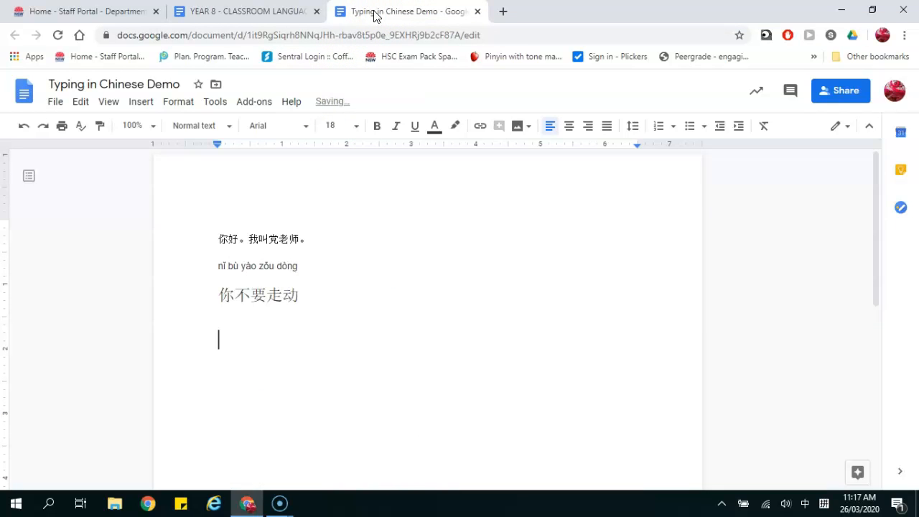
{"action": "type", "text": "zuoxia"}
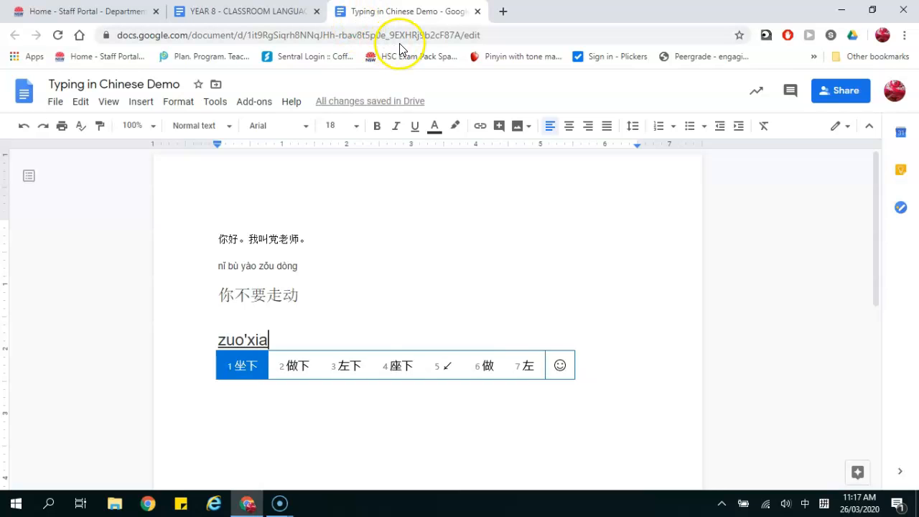
{"action": "left_click", "coordinate": [239, 369]}
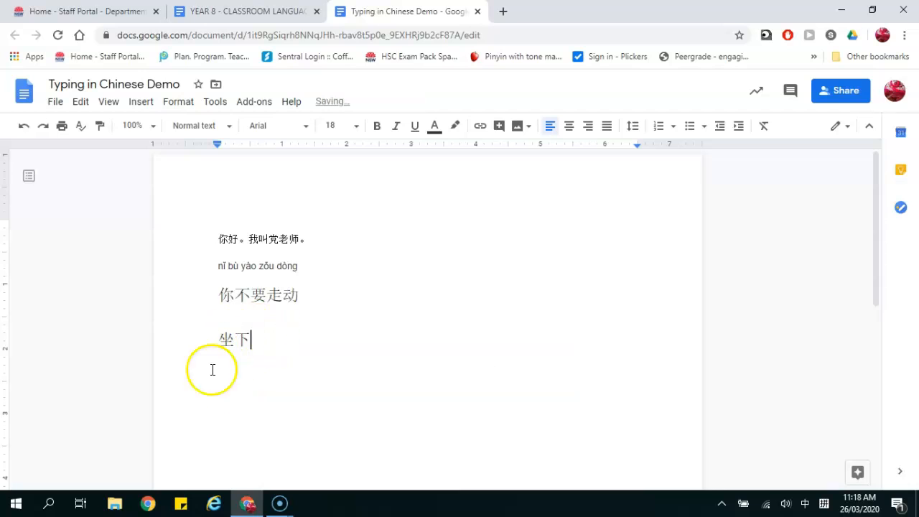
- Add a line below reading 做下, built from the pinyin zuo and xia
{"action": "left_click", "coordinate": [260, 10]}
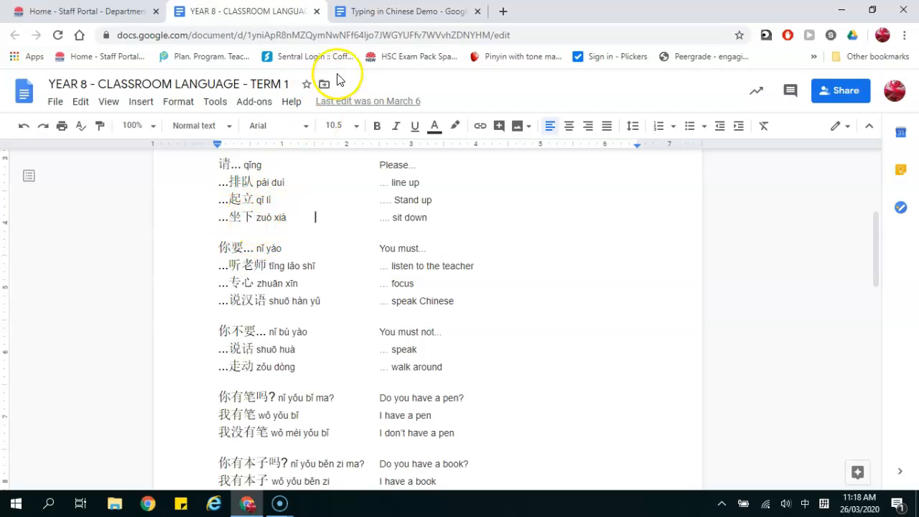
{"action": "left_click", "coordinate": [380, 9]}
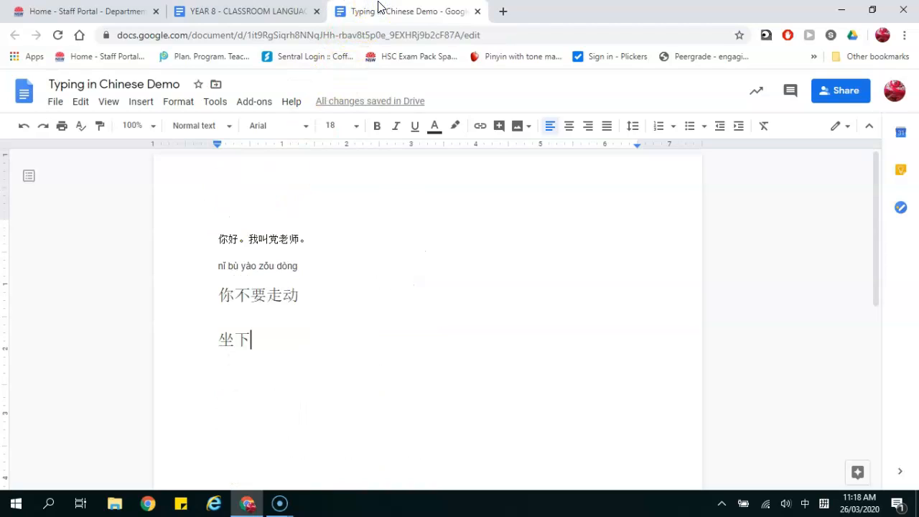
{"action": "key", "text": "Return"}
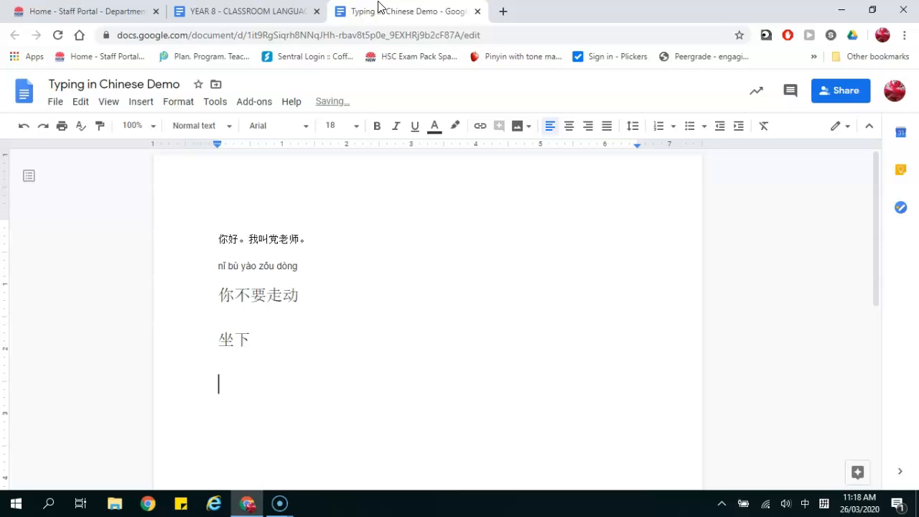
{"action": "type", "text": "zuo"}
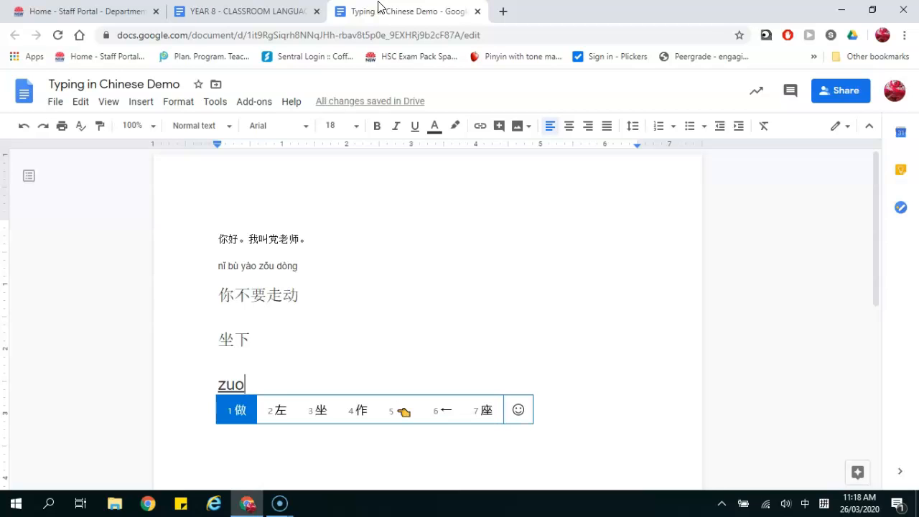
{"action": "key", "text": "space"}
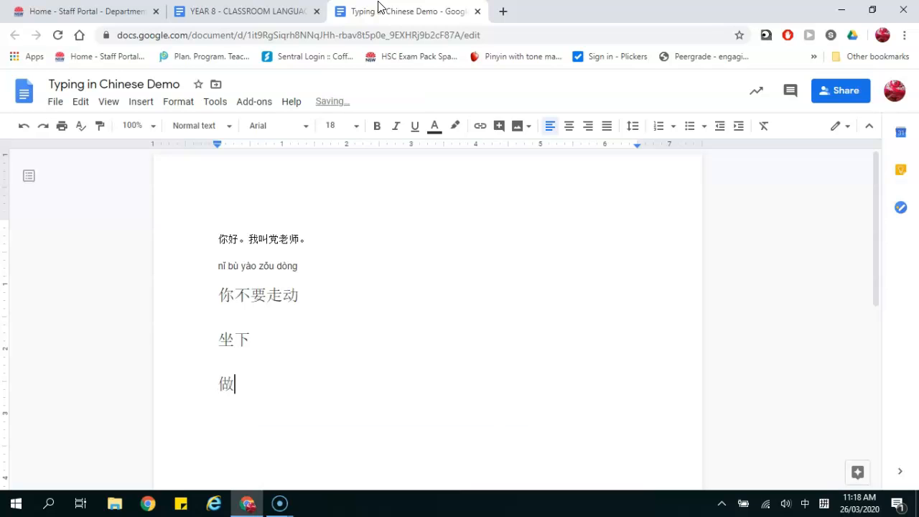
{"action": "type", "text": "xia"}
{"action": "key", "text": "space"}
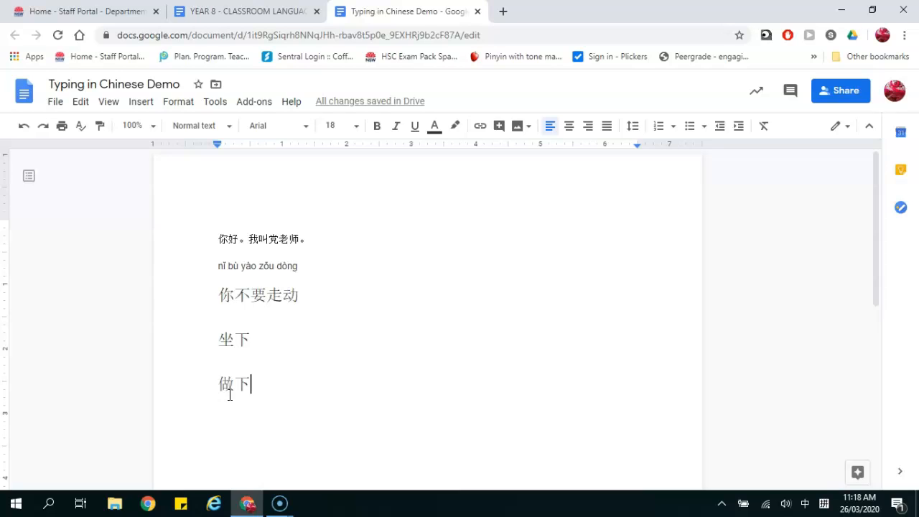
{"action": "left_click", "coordinate": [241, 11]}
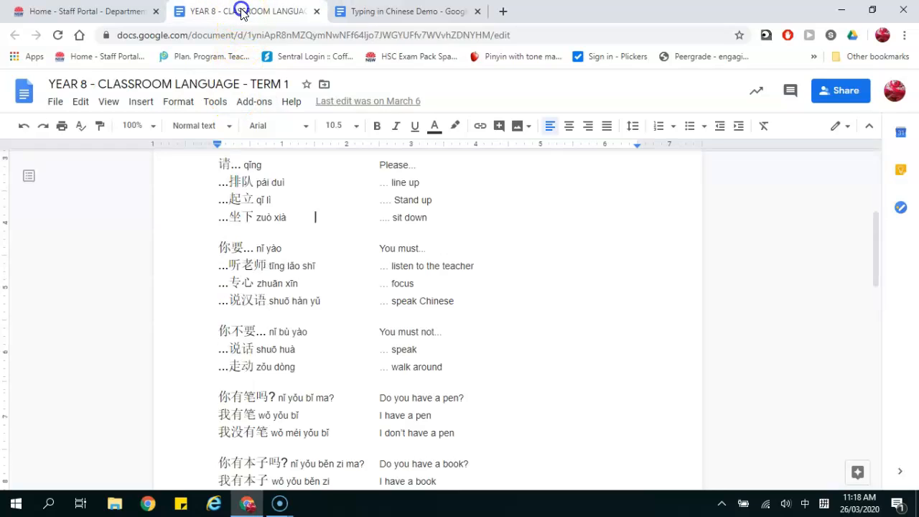
- Copy 听老师 from the tīng lǎo shī line of the YEAR 8 document
{"action": "left_click", "coordinate": [327, 265]}
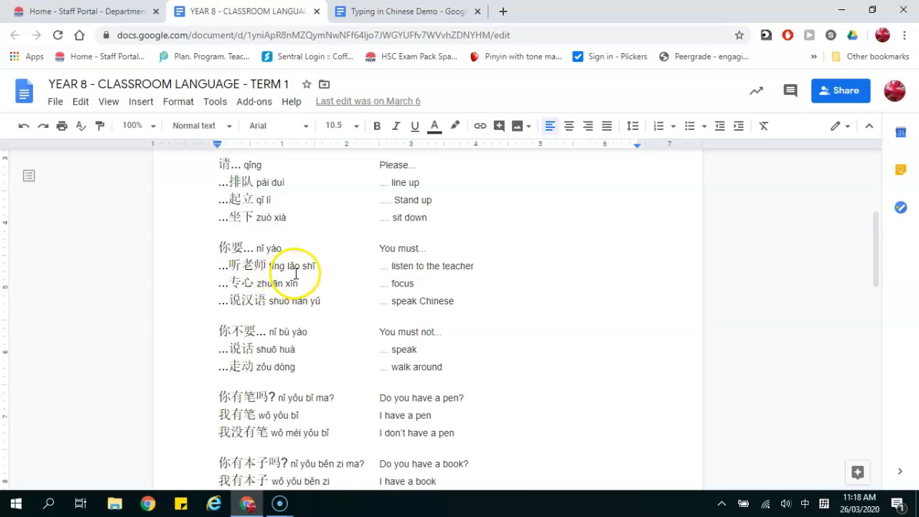
{"action": "left_click", "coordinate": [274, 266]}
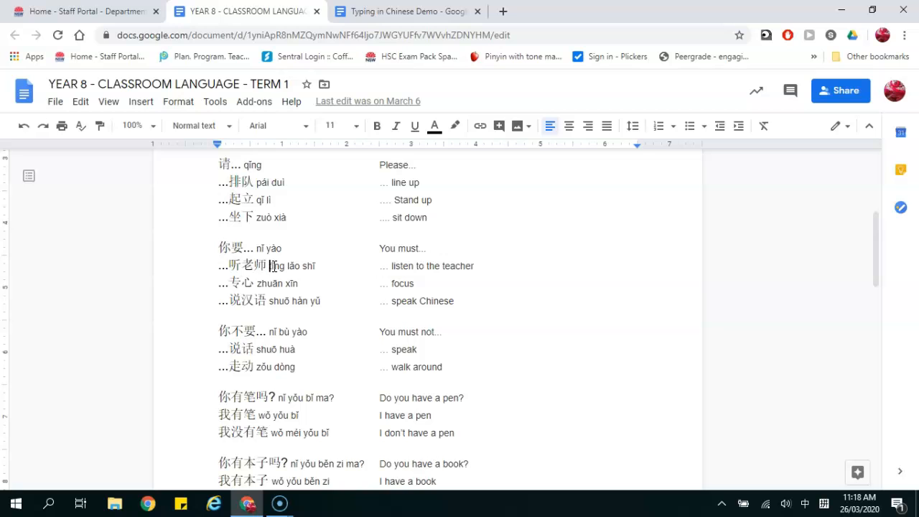
{"action": "key", "text": "shift+Left"}
{"action": "key", "text": "shift+Left"}
{"action": "key", "text": "shift+Left"}
{"action": "key", "text": "shift+Left"}
{"action": "key", "text": "shift+Right"}
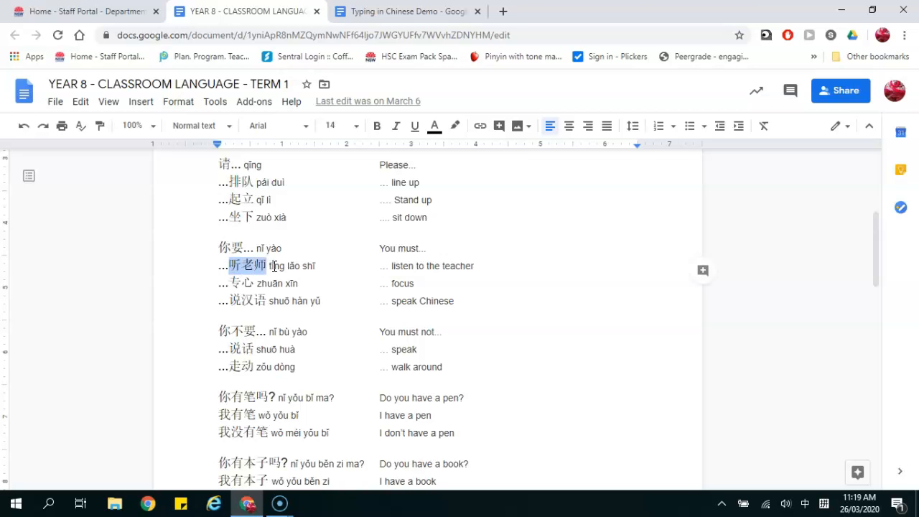
{"action": "left_click", "coordinate": [404, 11]}
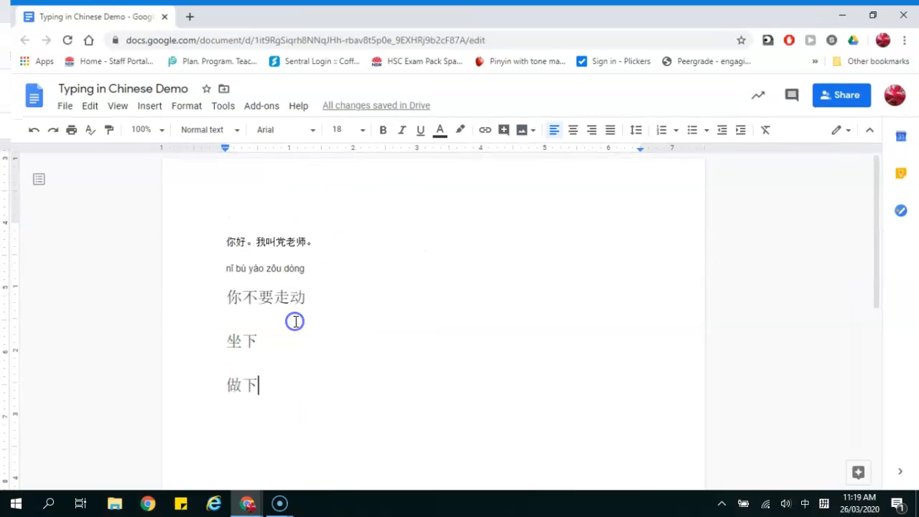
- Paste 听老师 on a new line below 做下, then type another 听老师 from ting'lao'shi
{"action": "key", "text": "Return"}
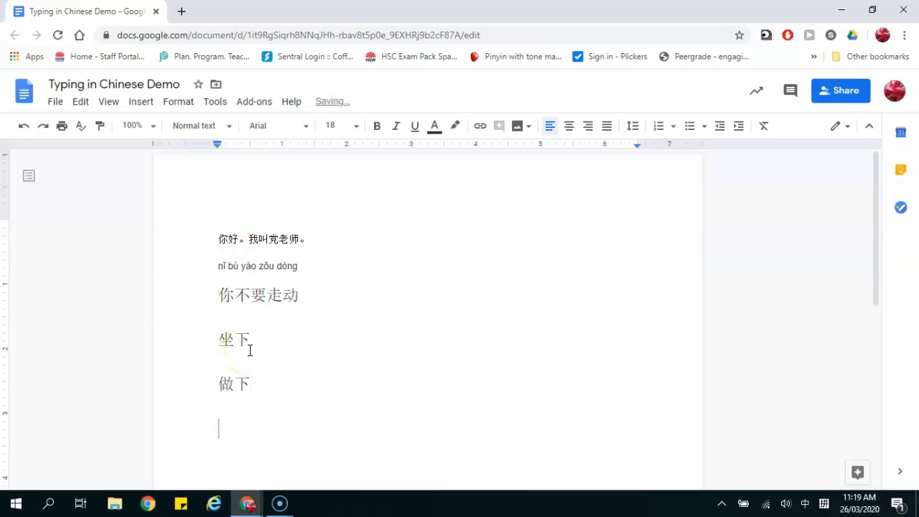
{"action": "type", "text": "听老师"}
{"action": "key", "text": "Return"}
{"action": "type", "text": "to"}
{"action": "key", "text": "BackSpace"}
{"action": "type", "text": "ing'lao'shi"}
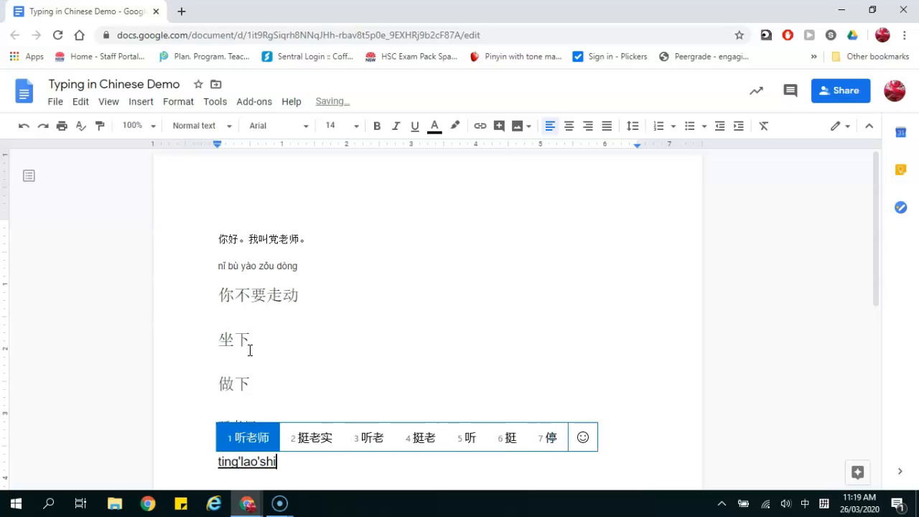
{"action": "key", "text": "space"}
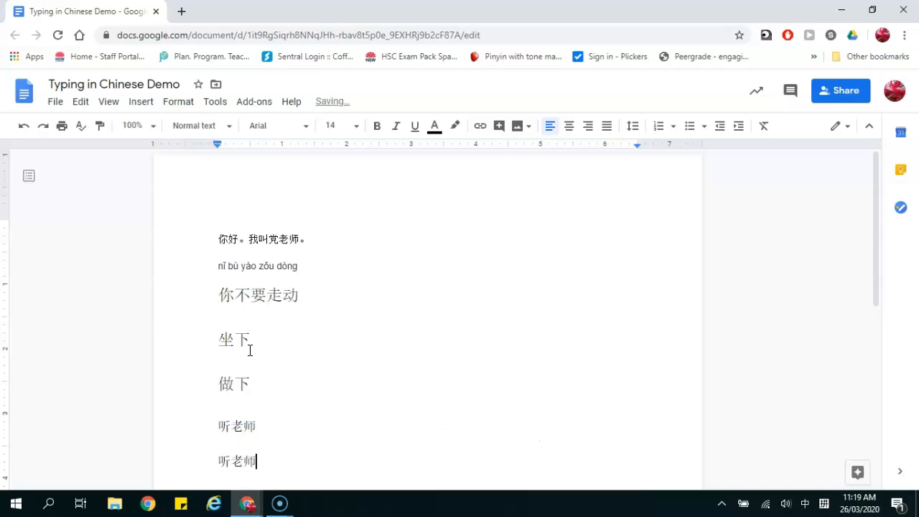
- Retype the second 听老师 one character at a time from ting, lao and shi
{"action": "left_click", "coordinate": [250, 455]}
{"action": "key", "text": "BackSpace"}
{"action": "key", "text": "BackSpace"}
{"action": "key", "text": "BackSpace"}
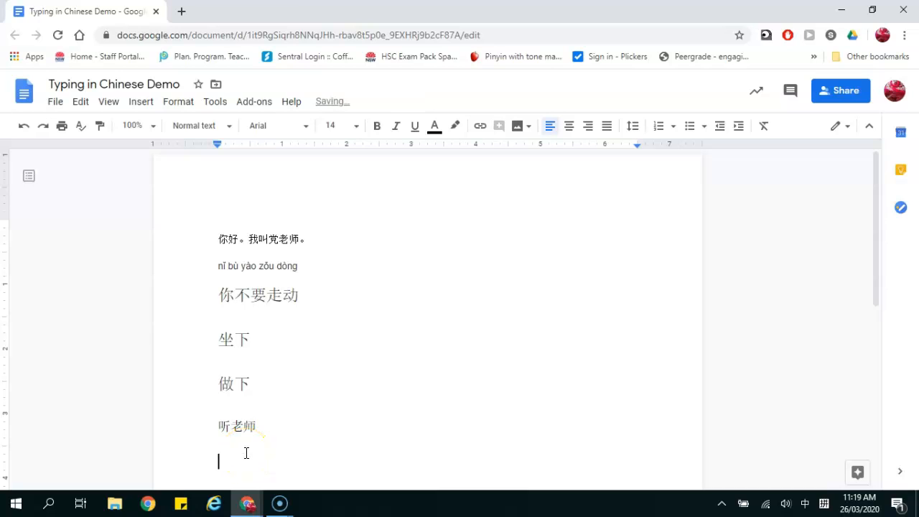
{"action": "type", "text": "ting"}
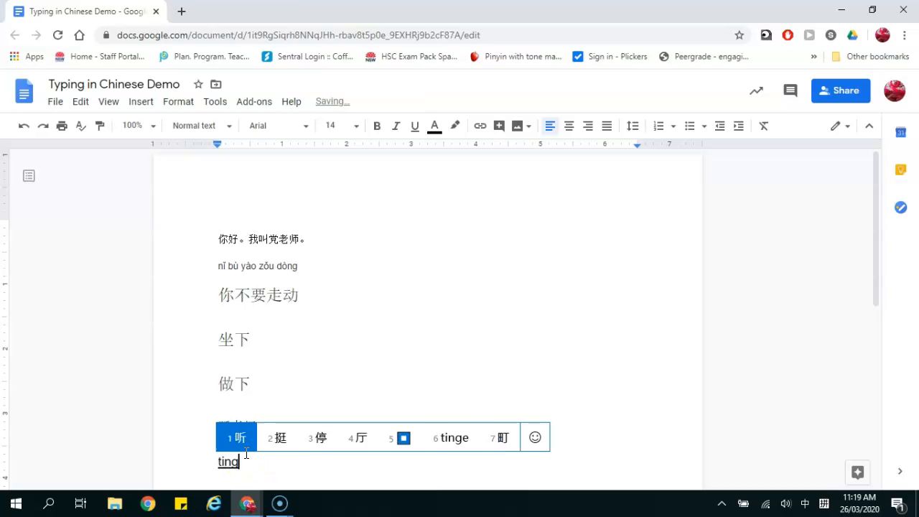
{"action": "key", "text": "space"}
{"action": "type", "text": "lao"}
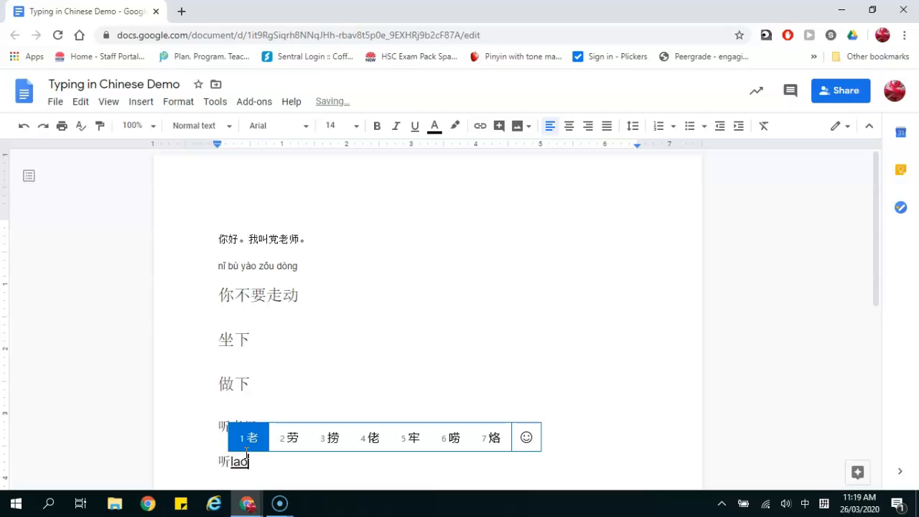
{"action": "key", "text": "space"}
{"action": "type", "text": "shi"}
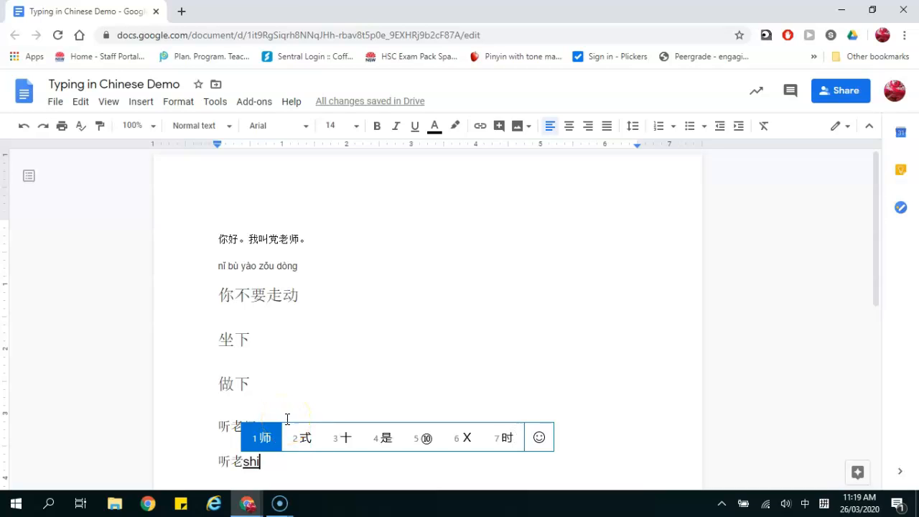
{"action": "key", "text": "space"}
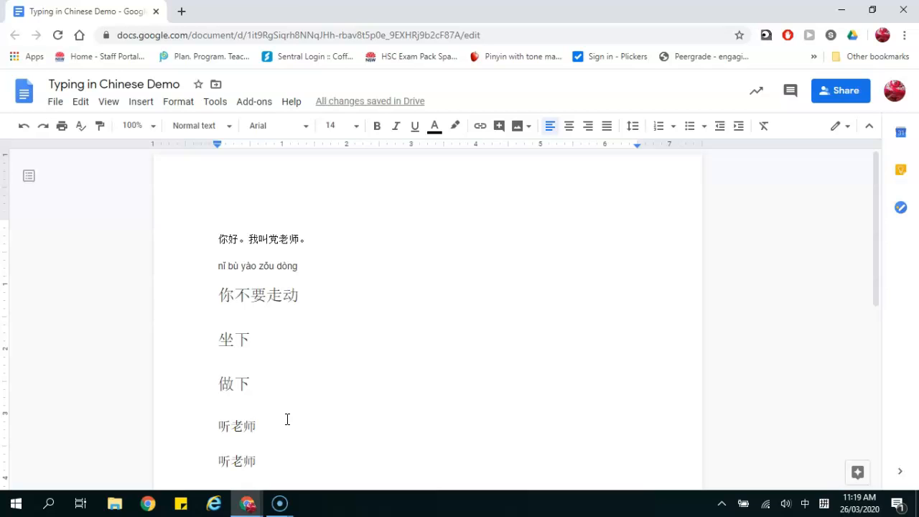
{"action": "type", "text": "shi"}
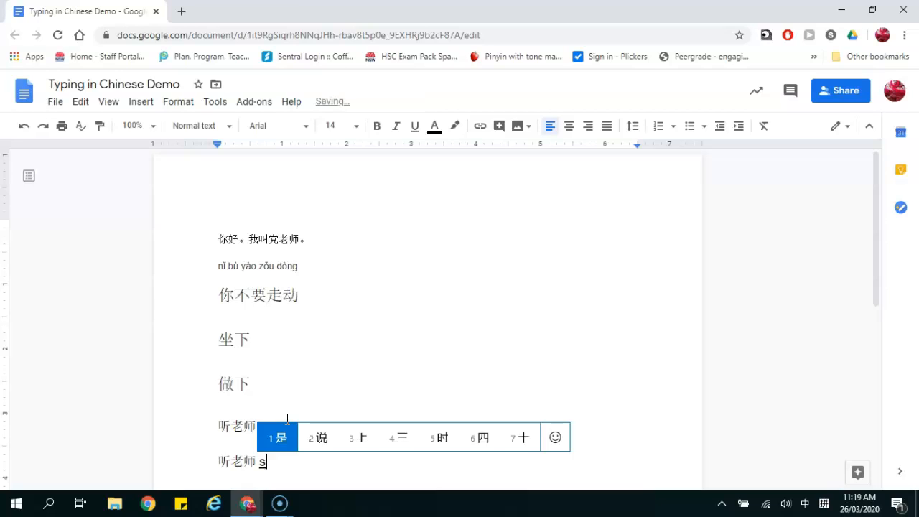
{"action": "key", "text": "BackSpace"}
{"action": "key", "text": "BackSpace"}
{"action": "key", "text": "BackSpace"}
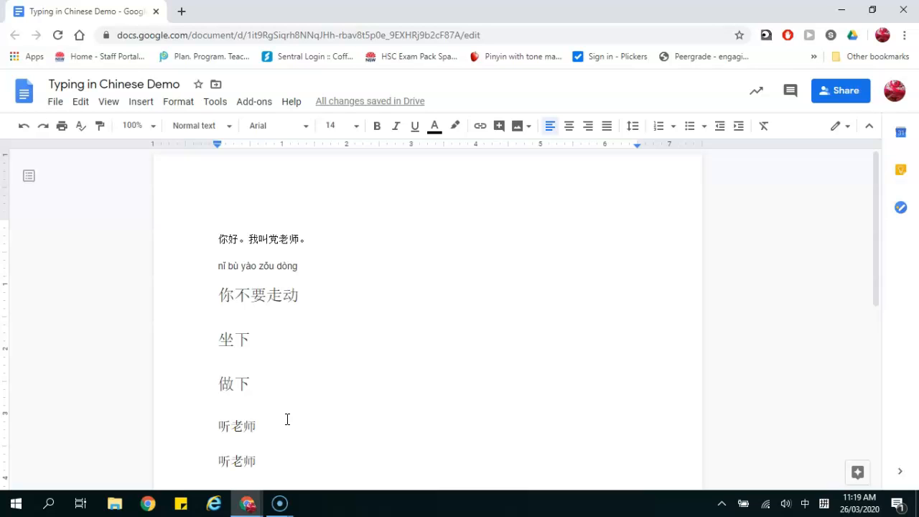
- Move the demo document tab into the window holding the YEAR 8 classroom language notes
{"action": "left_click_drag", "start_coordinate": [112, 12], "coordinate": [398, 14]}
{"action": "left_click", "coordinate": [265, 10]}
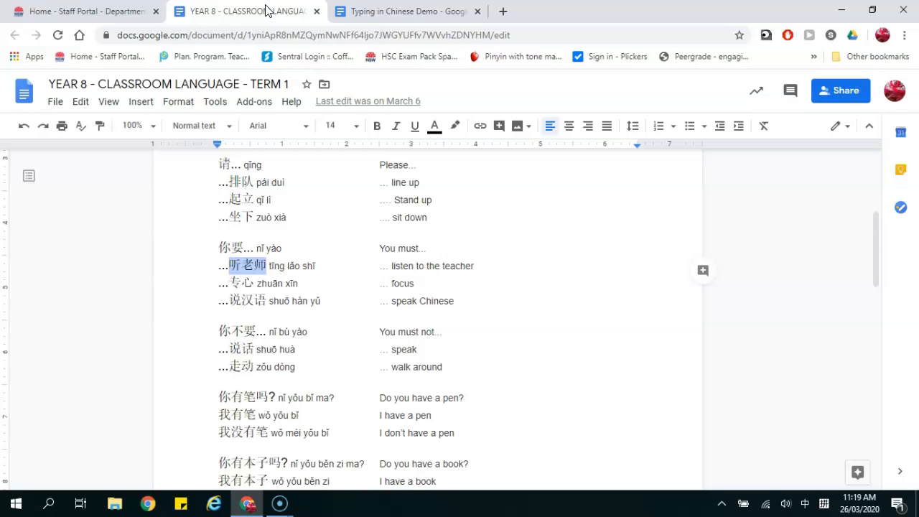
{"action": "left_click", "coordinate": [393, 11]}
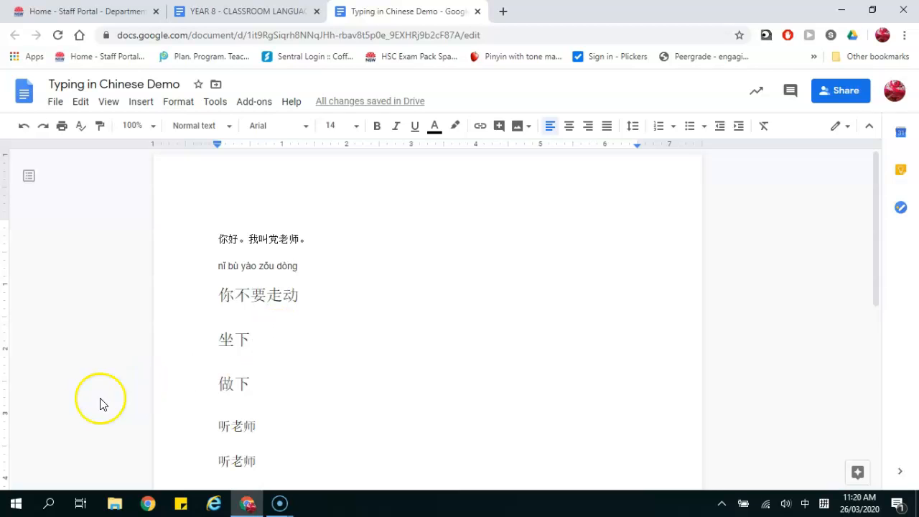
- In Windows Settings, search 'chinese' under Time & Language > Language > Add a language
{"action": "left_click", "coordinate": [15, 508]}
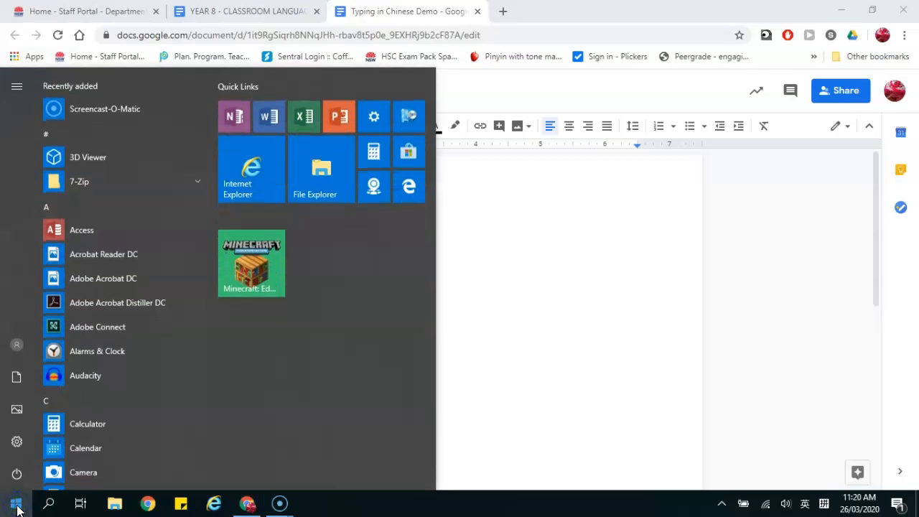
{"action": "left_click", "coordinate": [373, 115]}
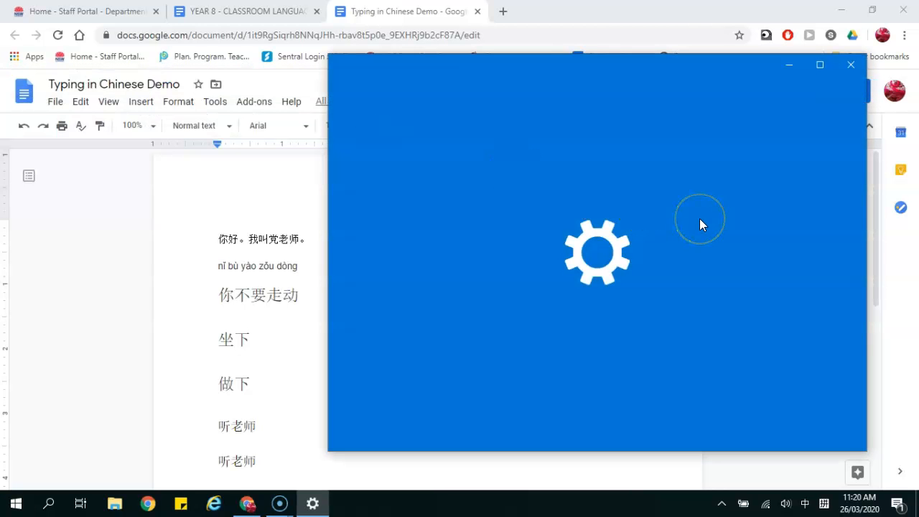
{"action": "scroll", "coordinate": [690, 344], "scroll_direction": "down", "scroll_amount": 2}
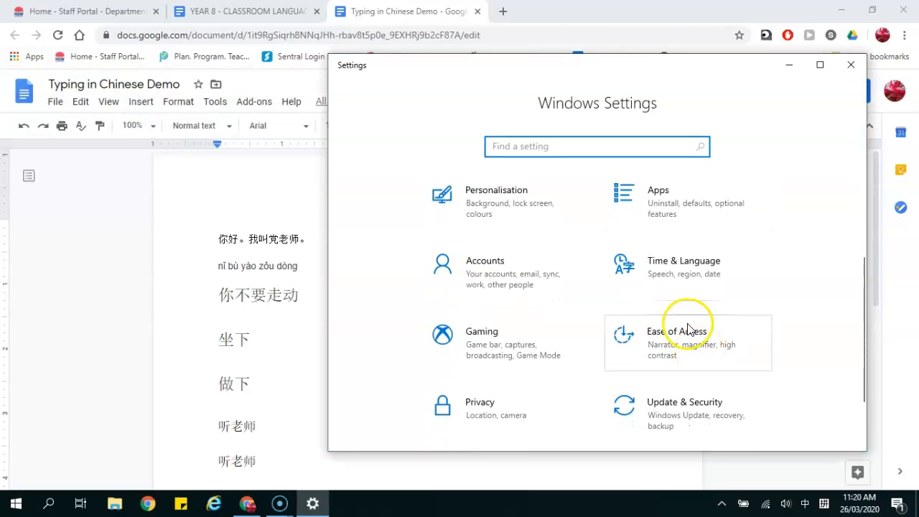
{"action": "left_click", "coordinate": [649, 266]}
{"action": "left_click", "coordinate": [400, 269]}
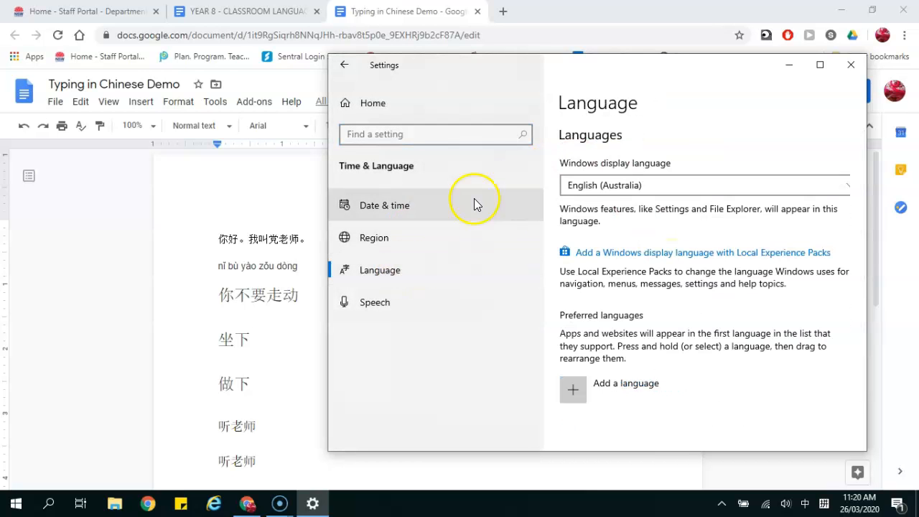
{"action": "left_click", "coordinate": [577, 386]}
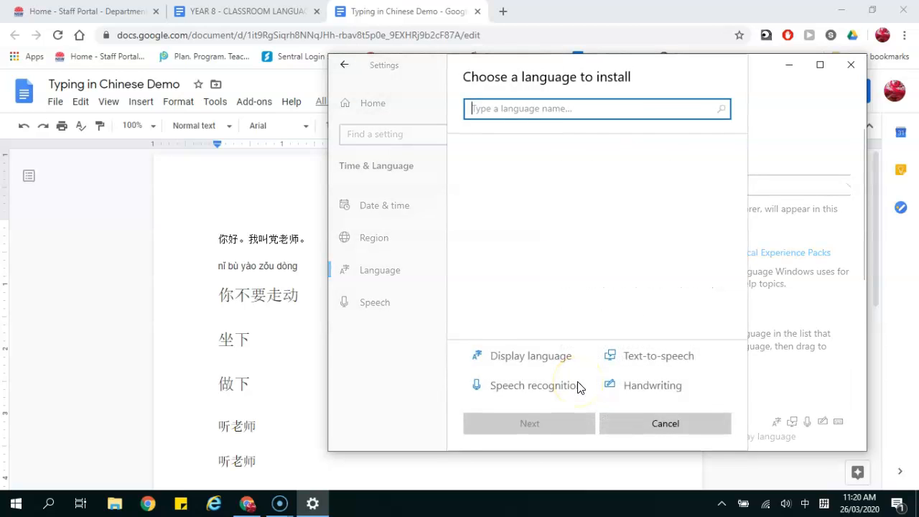
{"action": "type", "text": "chinese"}
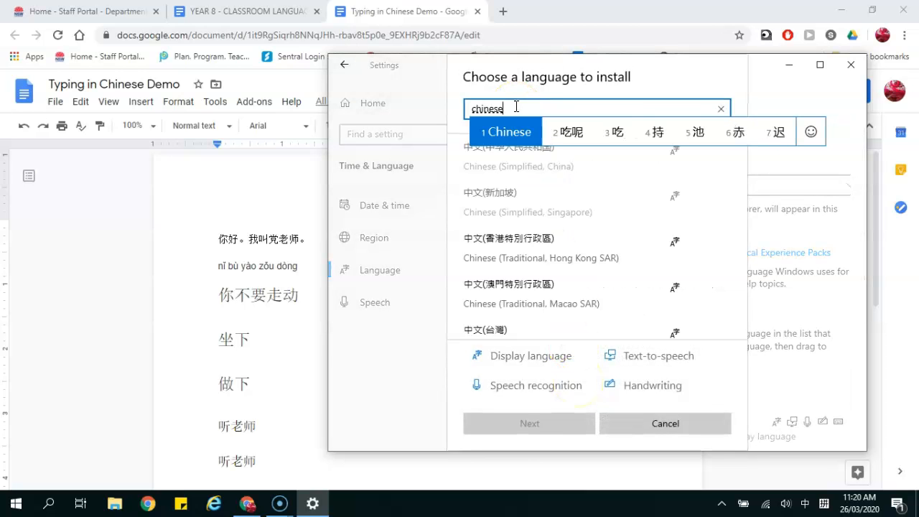
{"action": "key", "text": "shift"}
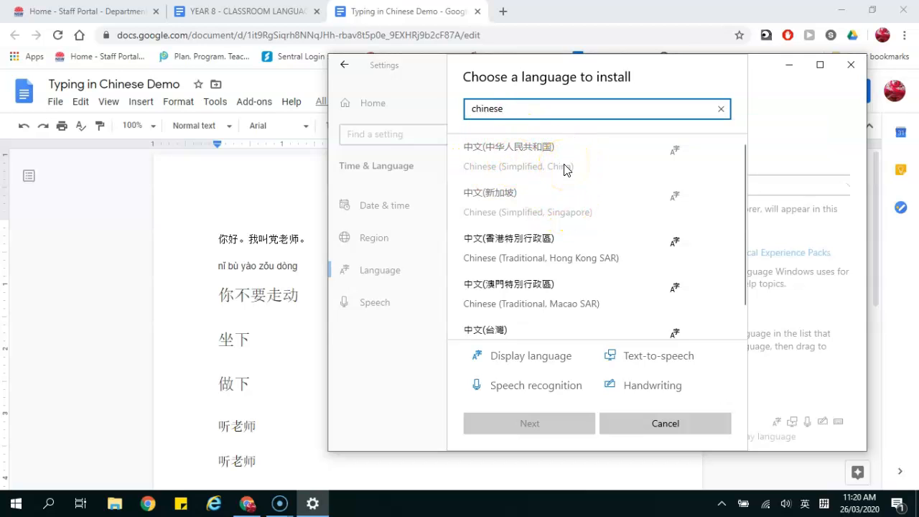
- Close Settings and select Chinese (Simplified) Microsoft Pinyin as the input method
{"action": "left_click", "coordinate": [849, 64]}
{"action": "left_click", "coordinate": [824, 503]}
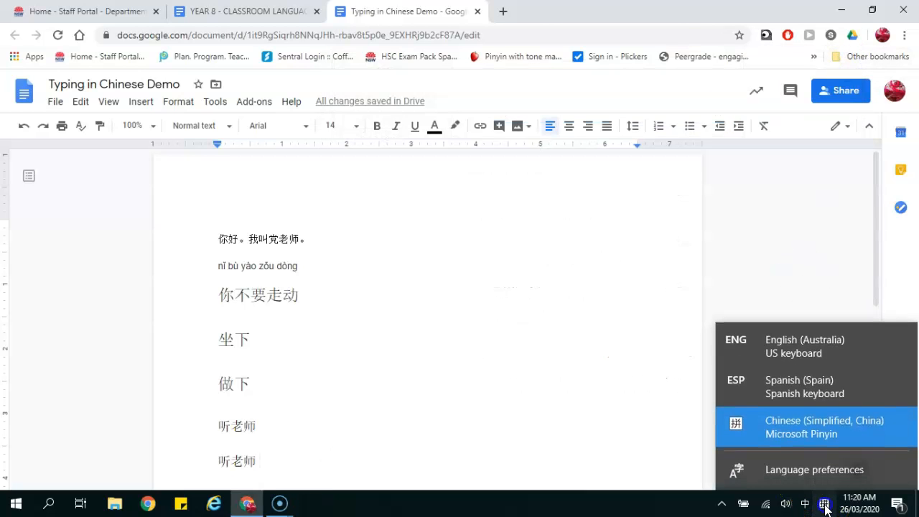
{"action": "left_click", "coordinate": [796, 422]}
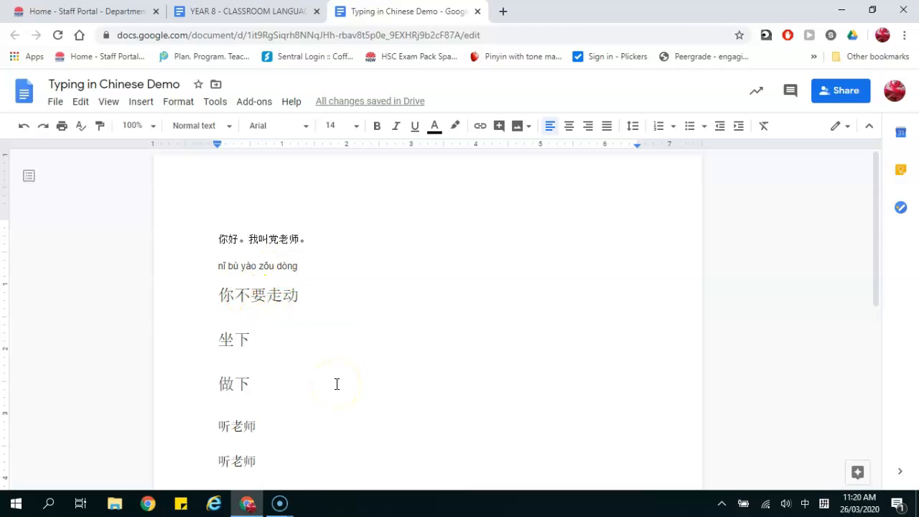
- Add a final line reading 你好 below the second 听老师, composed from the pinyin ni'hao
{"action": "key", "text": "Return"}
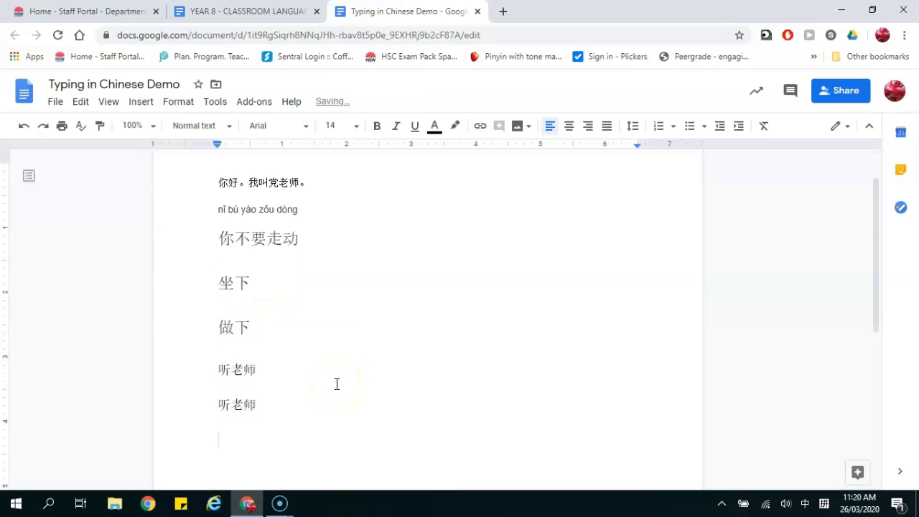
{"action": "type", "text": "heloo"}
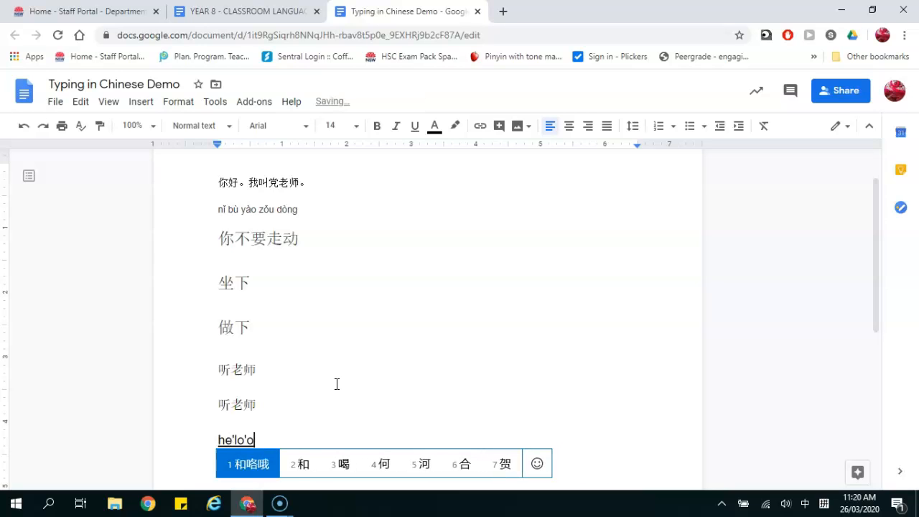
{"action": "key", "text": "BackSpace"}
{"action": "key", "text": "Left"}
{"action": "type", "text": "l"}
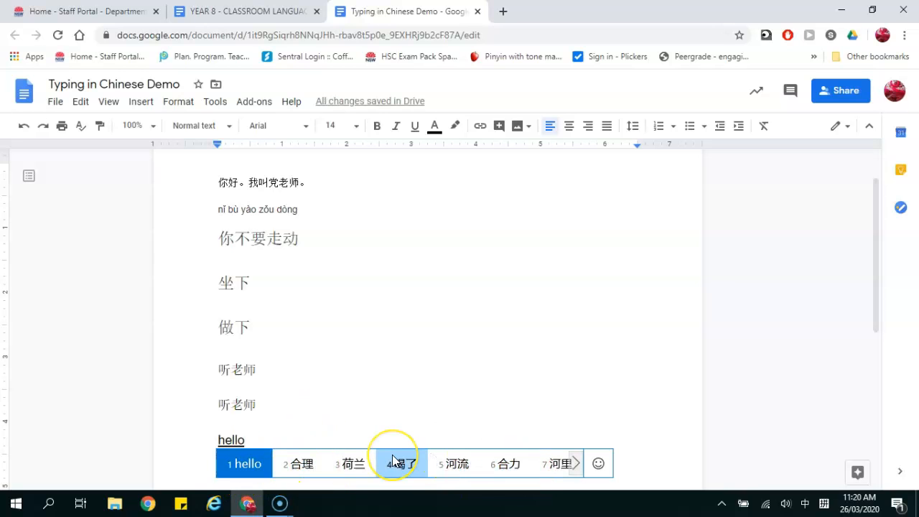
{"action": "key", "text": "BackSpace"}
{"action": "key", "text": "BackSpace"}
{"action": "key", "text": "BackSpace"}
{"action": "key", "text": "BackSpace"}
{"action": "key", "text": "BackSpace"}
{"action": "type", "text": "n"}
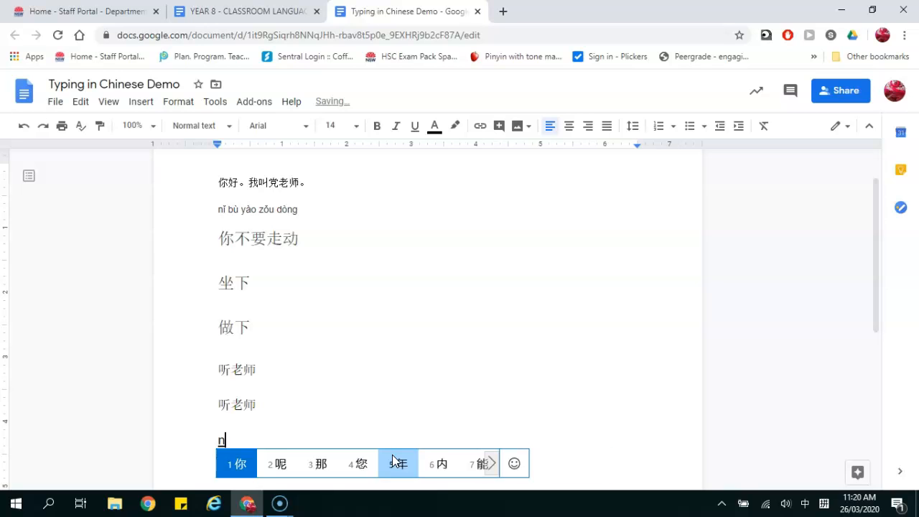
{"action": "type", "text": "i'hao"}
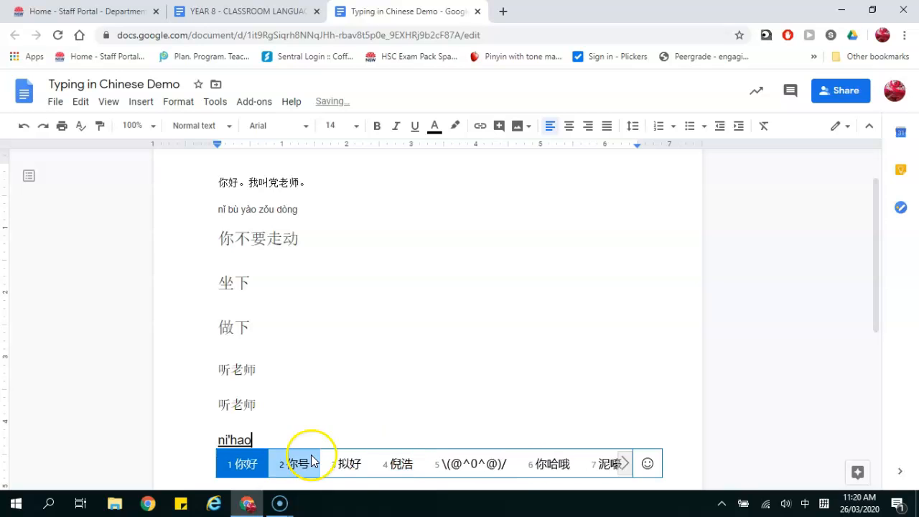
{"action": "left_click", "coordinate": [241, 463]}
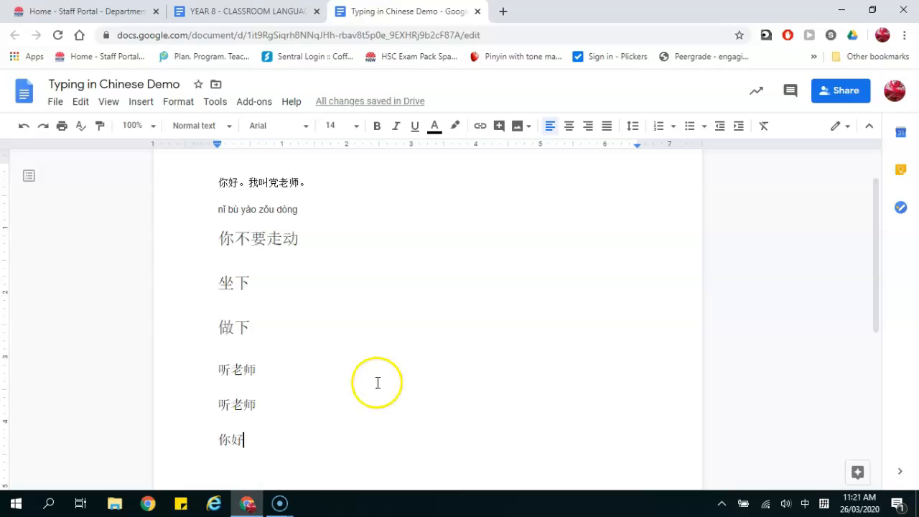
{"action": "left_click", "coordinate": [289, 503]}
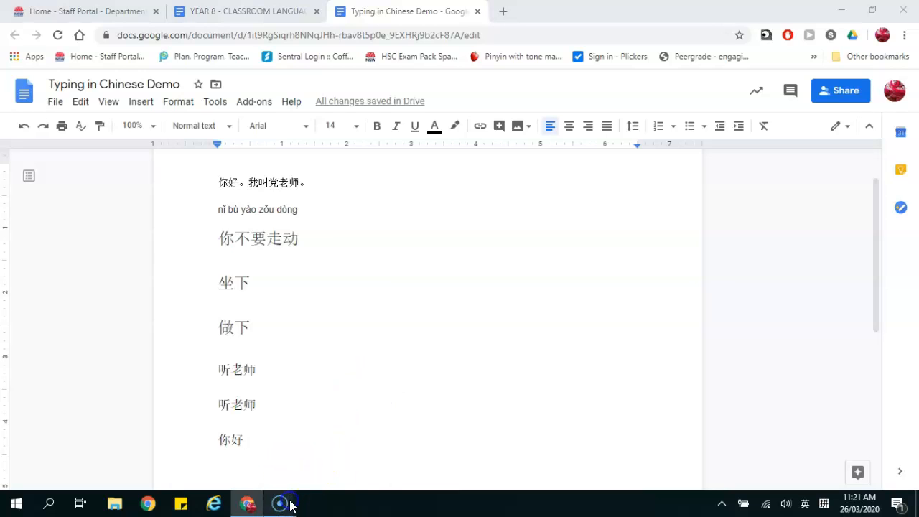